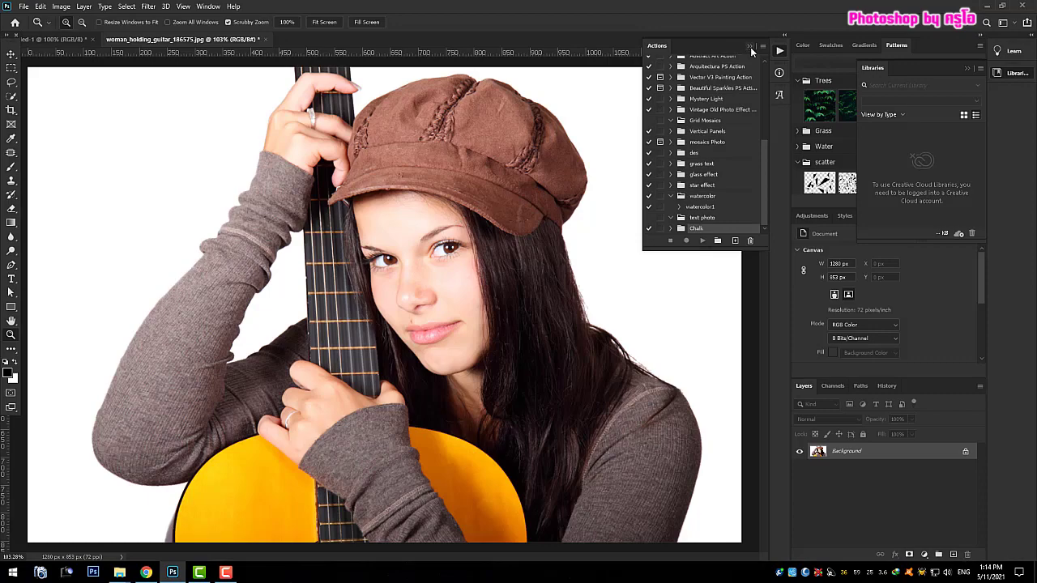
# Load the action file cartoon - Pop Art.atn from the RamDisk (Z:) drive into the Actions list
pyautogui.click(750, 47)
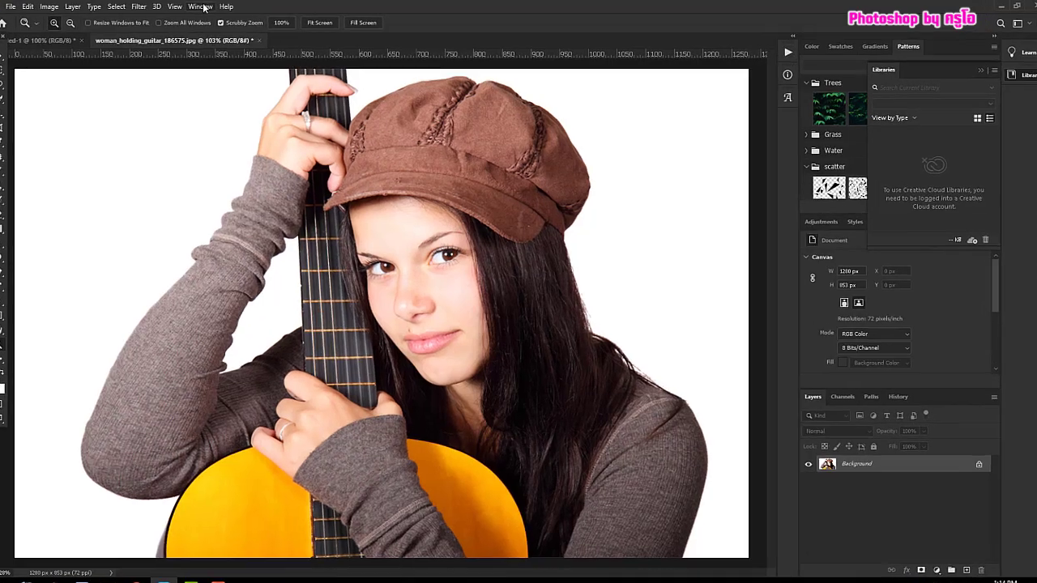
pyautogui.click(207, 7)
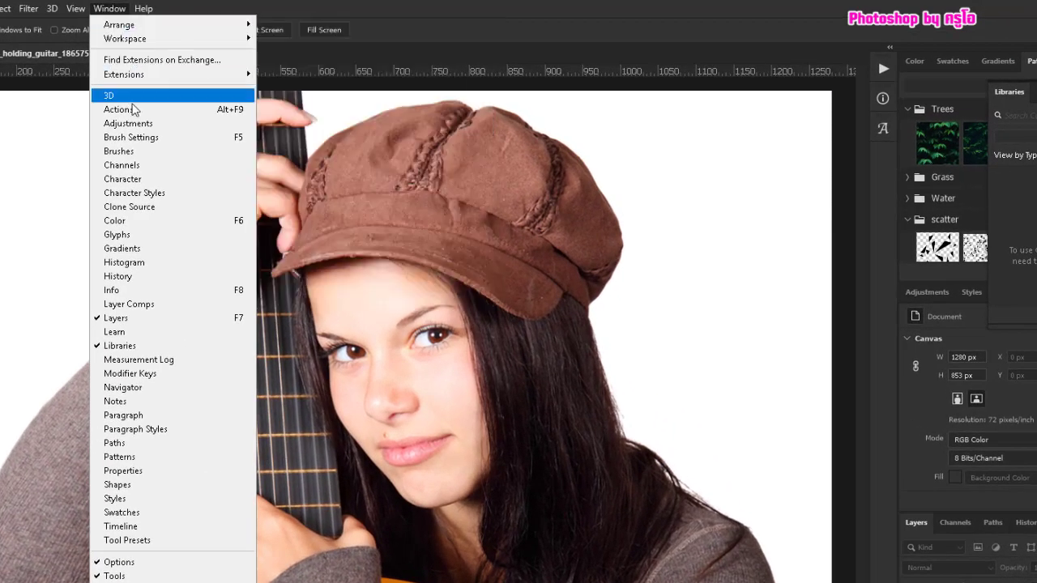
pyautogui.click(132, 110)
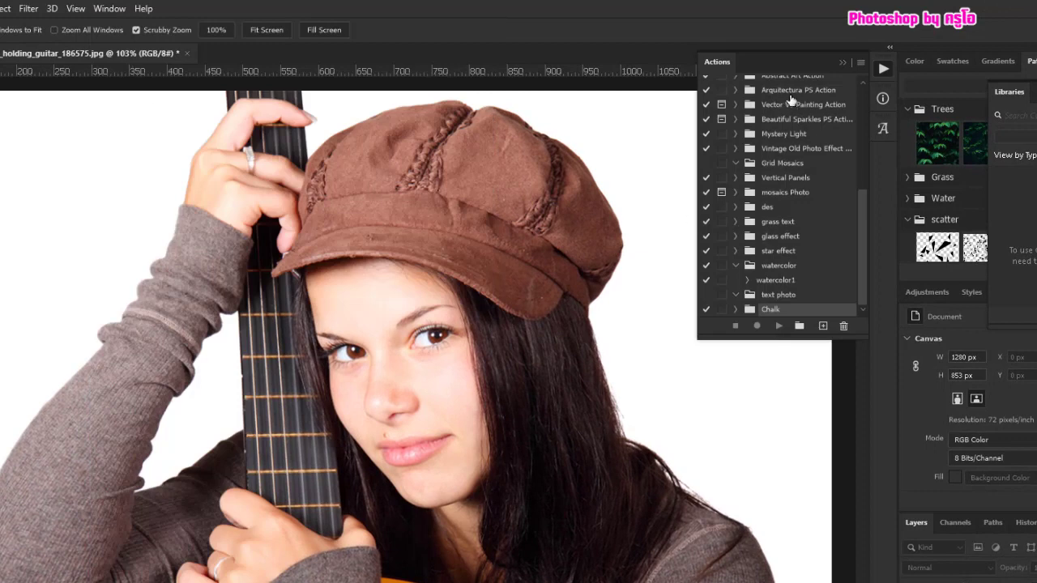
pyautogui.click(861, 63)
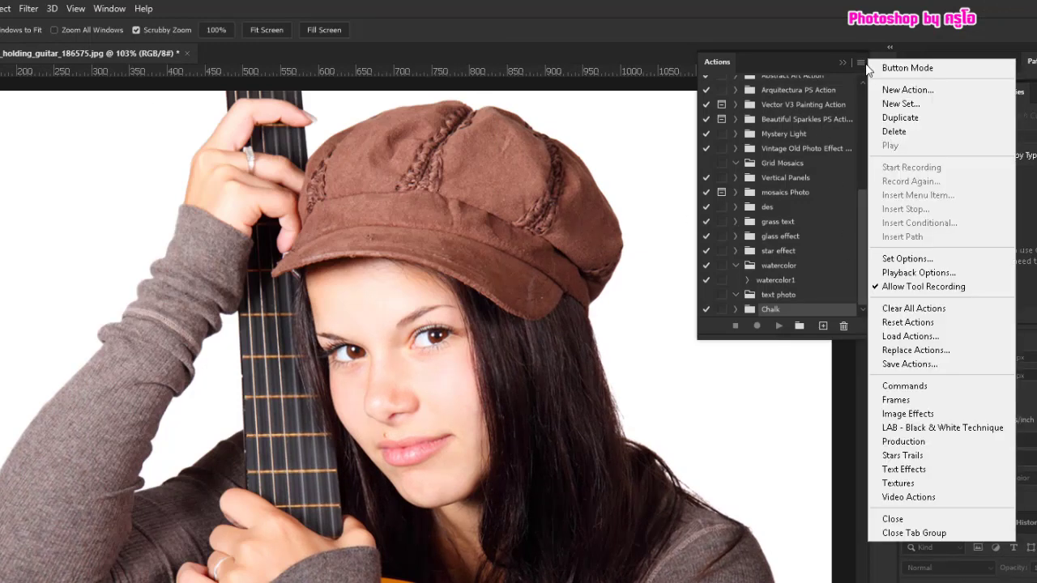
pyautogui.click(928, 336)
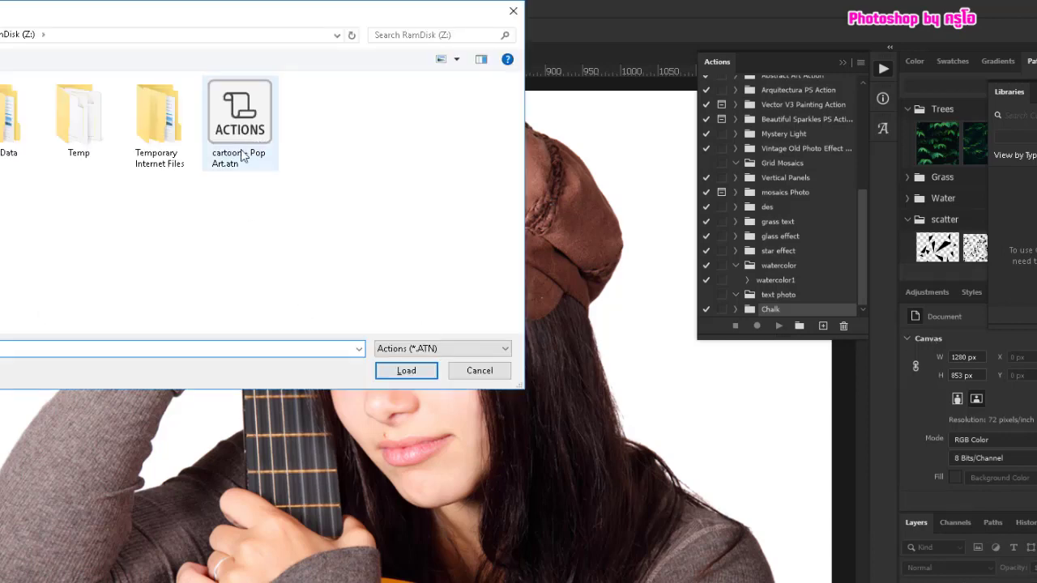
pyautogui.click(253, 116)
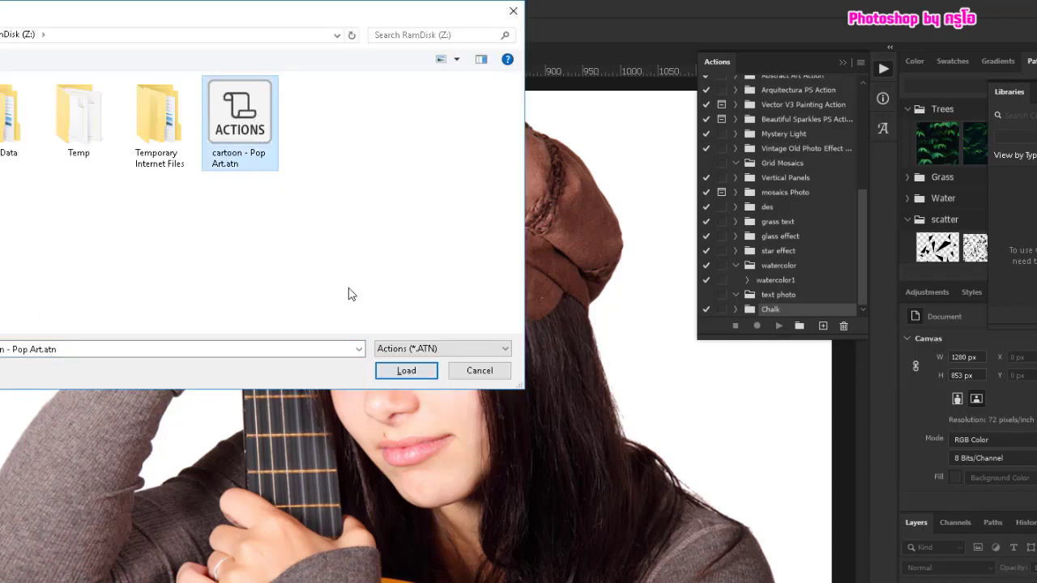
pyautogui.moveTo(386, 18); pyautogui.dragTo(653, 169)
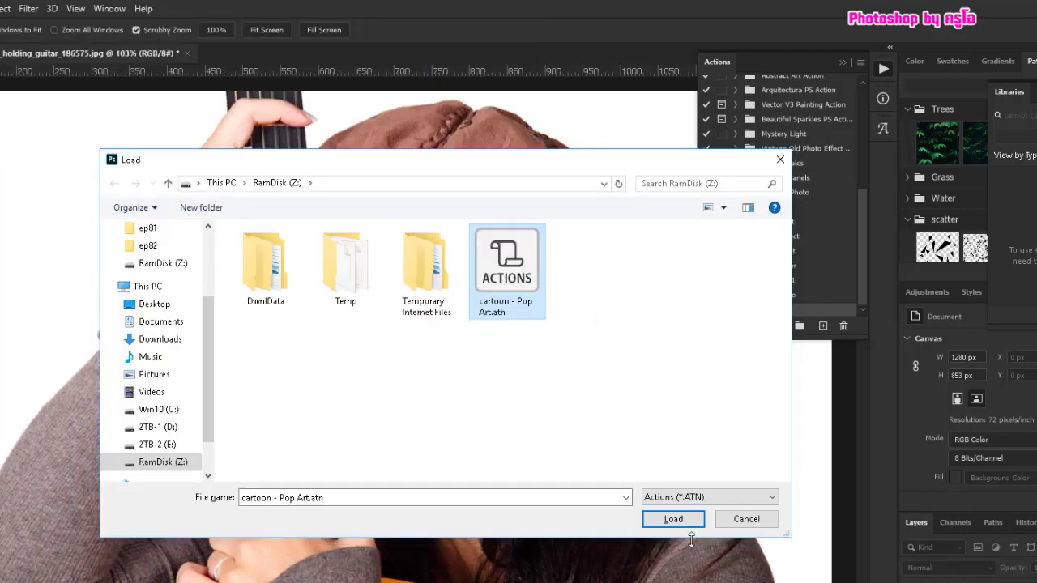
pyautogui.click(673, 520)
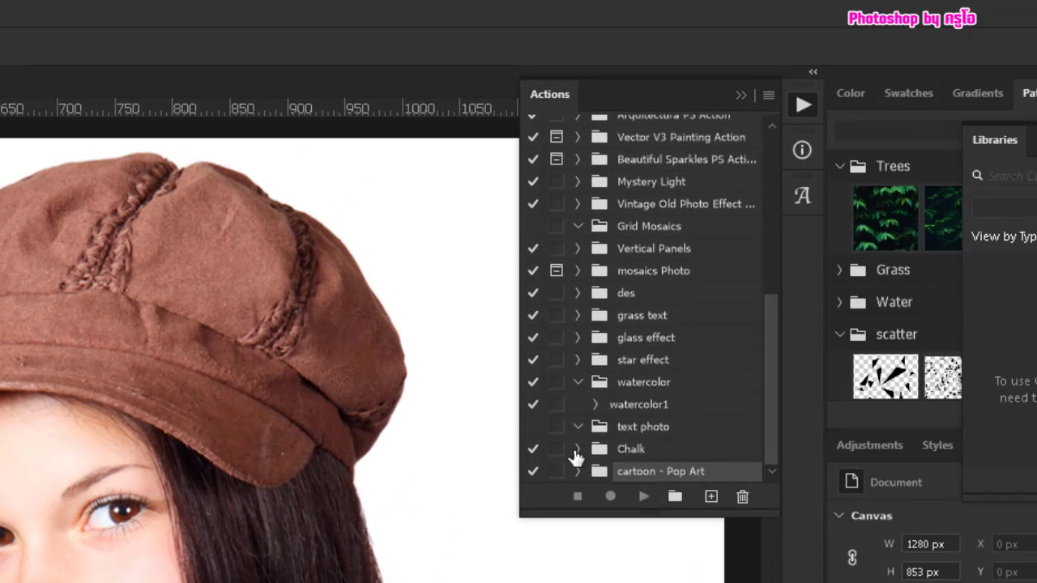
# Expand the cartoon - Pop Art set, select its pop art action, and collapse the Actions list
pyautogui.scroll(1, 574, 456)
pyautogui.scroll(-1, 685, 478)
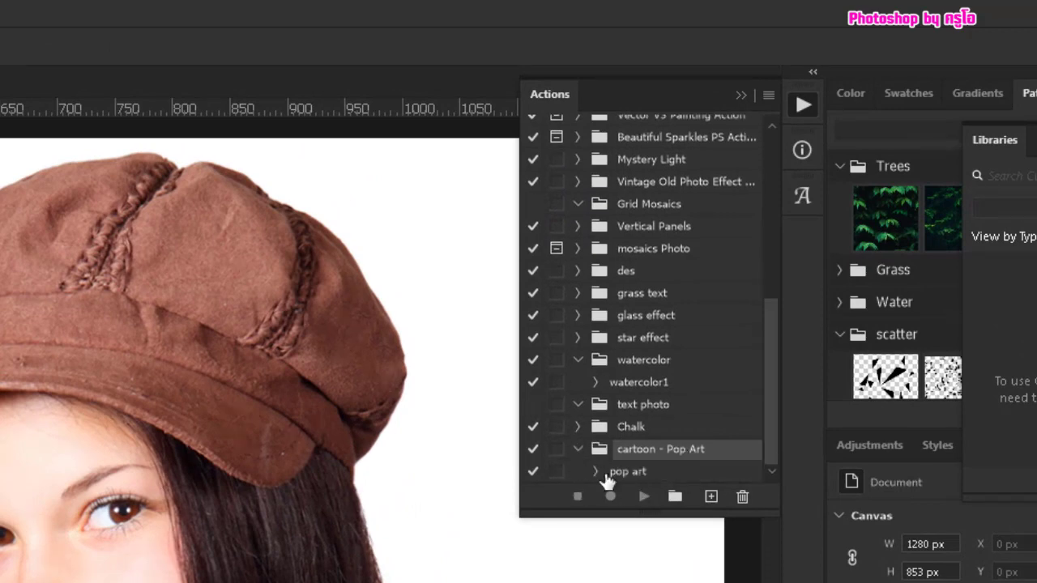
pyautogui.click(648, 476)
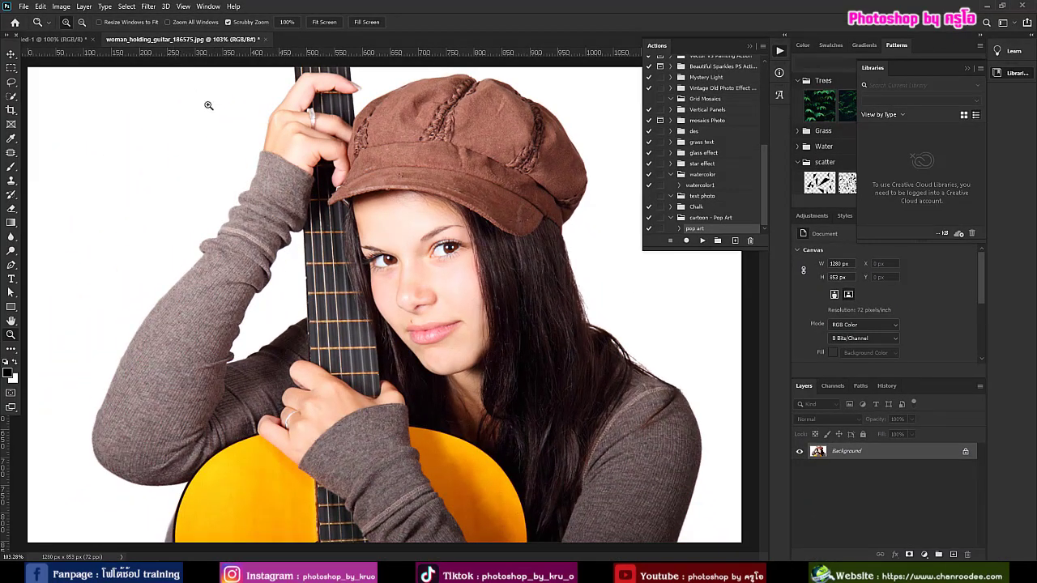
pyautogui.click(748, 44)
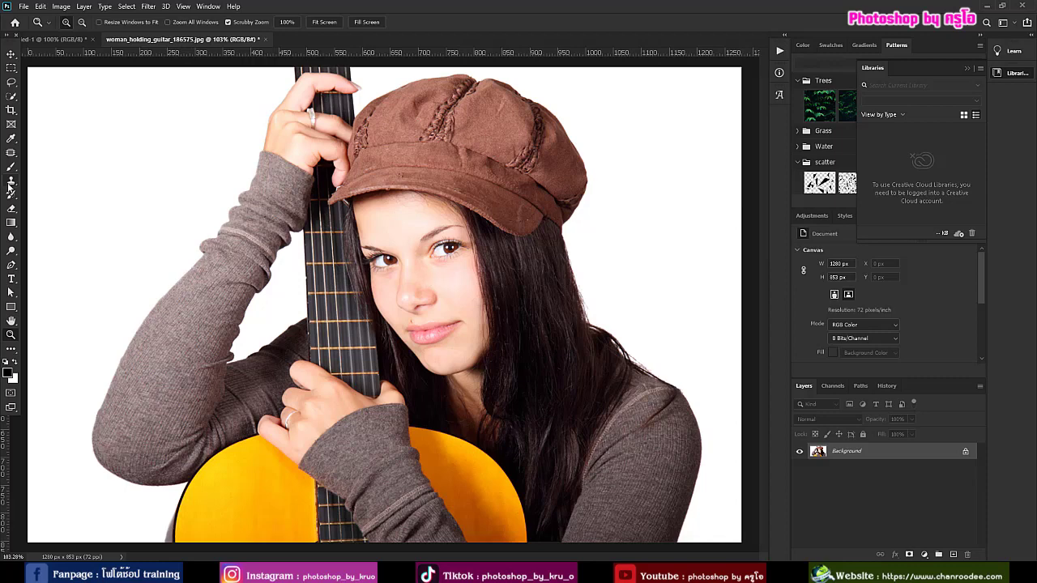
# Quick-select the woman and the whole guitar, excluding the white gap between her raised arm and the guitar neck
pyautogui.click(11, 95)
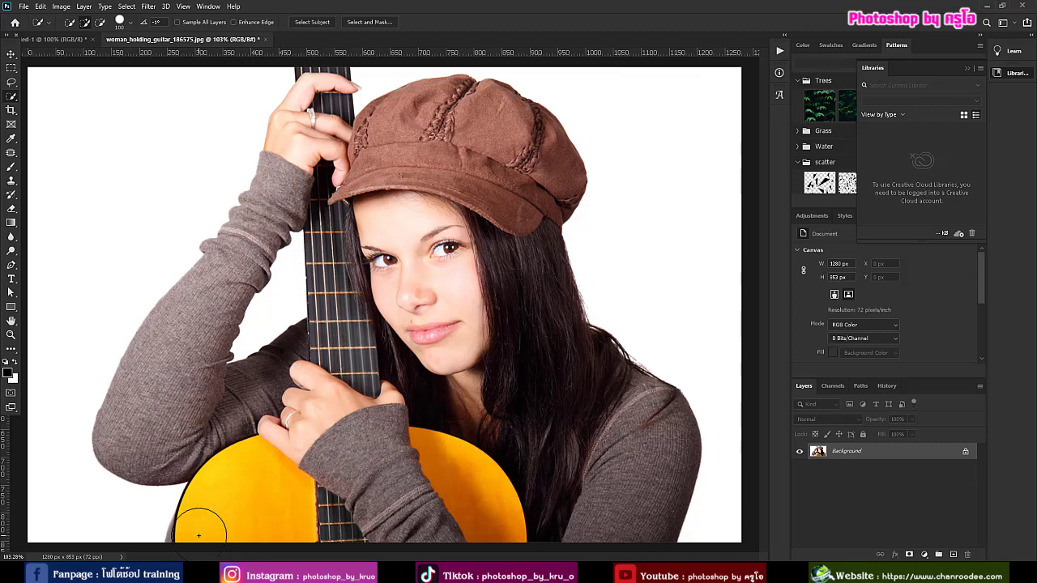
pyautogui.moveTo(203, 520)
pyautogui.mouseDown()
pyautogui.moveTo(237, 466)
pyautogui.moveTo(226, 453)
pyautogui.moveTo(176, 456)
pyautogui.moveTo(151, 438)
pyautogui.moveTo(160, 402)
pyautogui.moveTo(259, 236)
pyautogui.moveTo(318, 95)
pyautogui.mouseUp()
pyautogui.moveTo(349, 198)
pyautogui.mouseDown()
pyautogui.moveTo(397, 162)
pyautogui.moveTo(502, 134)
pyautogui.moveTo(518, 239)
pyautogui.moveTo(495, 276)
pyautogui.mouseUp()
pyautogui.moveTo(522, 389)
pyautogui.mouseDown()
pyautogui.moveTo(619, 412)
pyautogui.moveTo(633, 454)
pyautogui.mouseUp()
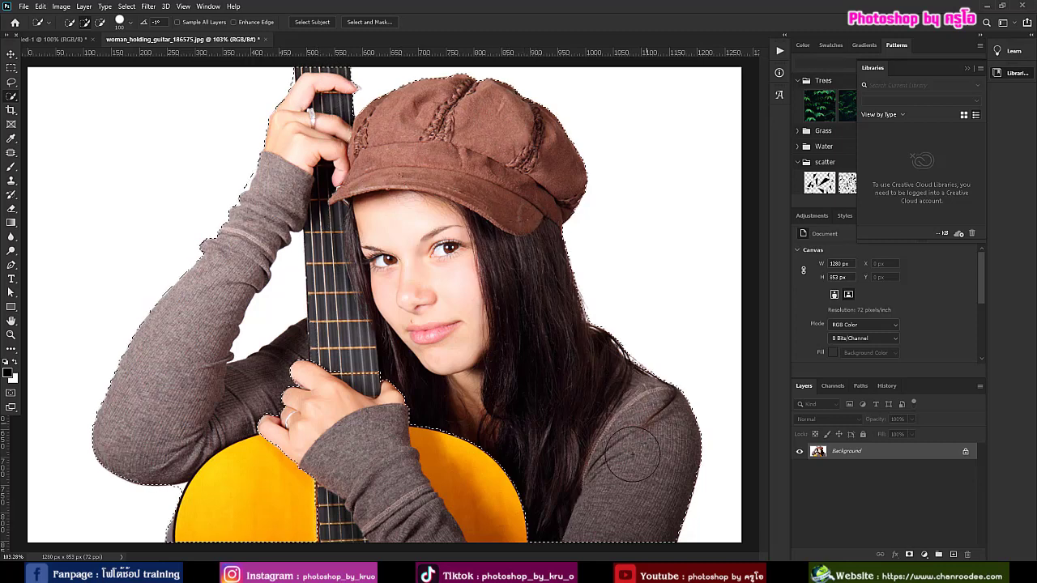
pyautogui.moveTo(322, 531)
pyautogui.mouseDown()
pyautogui.moveTo(316, 392)
pyautogui.moveTo(340, 418)
pyautogui.mouseUp()
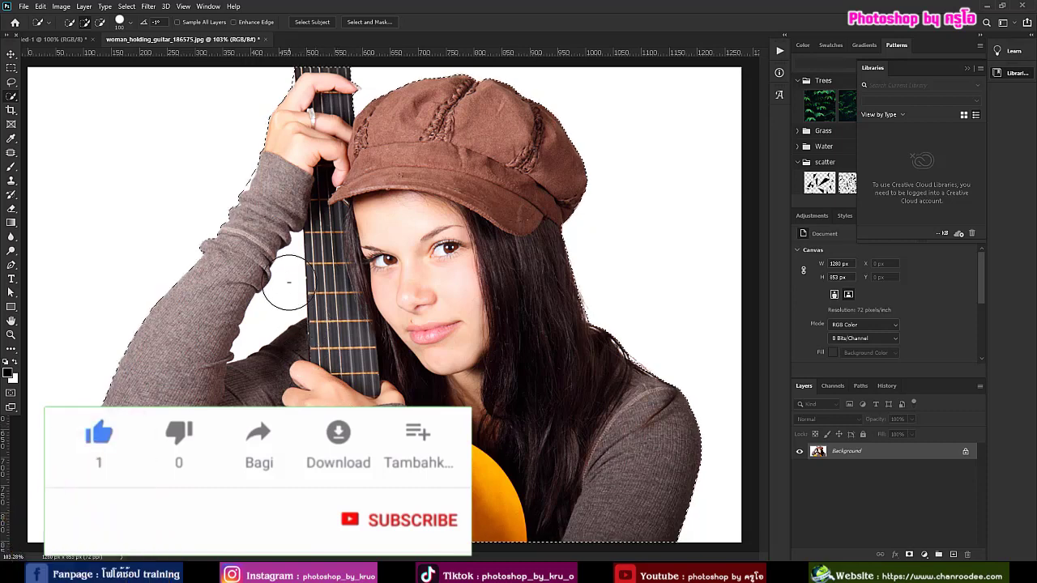
pyautogui.moveTo(296, 240)
pyautogui.mouseDown()
pyautogui.moveTo(273, 296)
pyautogui.moveTo(300, 283)
pyautogui.moveTo(280, 203)
pyautogui.mouseUp()
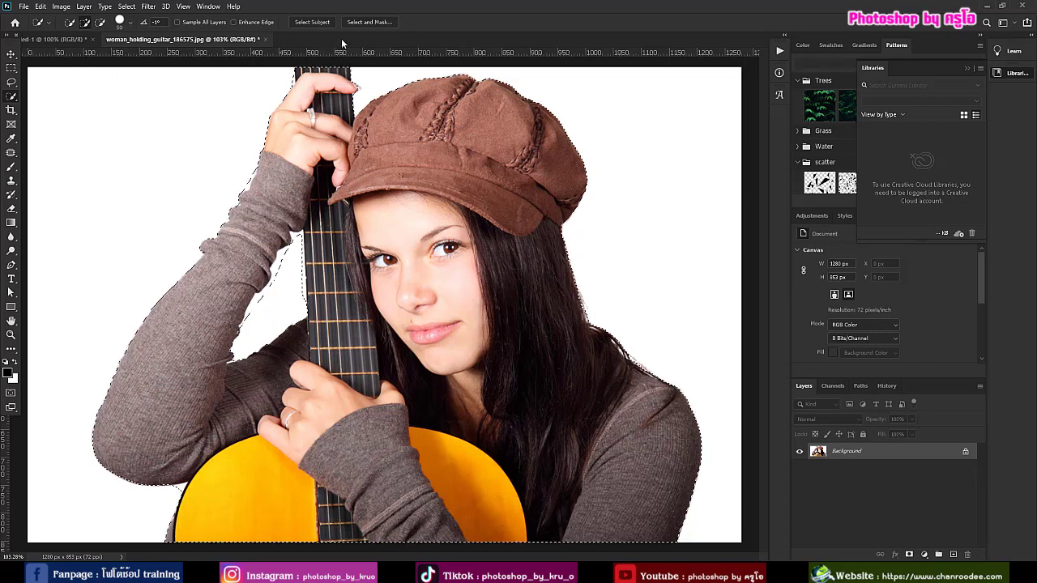
# Refine the selection edges in Select and Mask along the raised arm, the arm gap, the cap, the hair and the shoulder
pyautogui.click(374, 23)
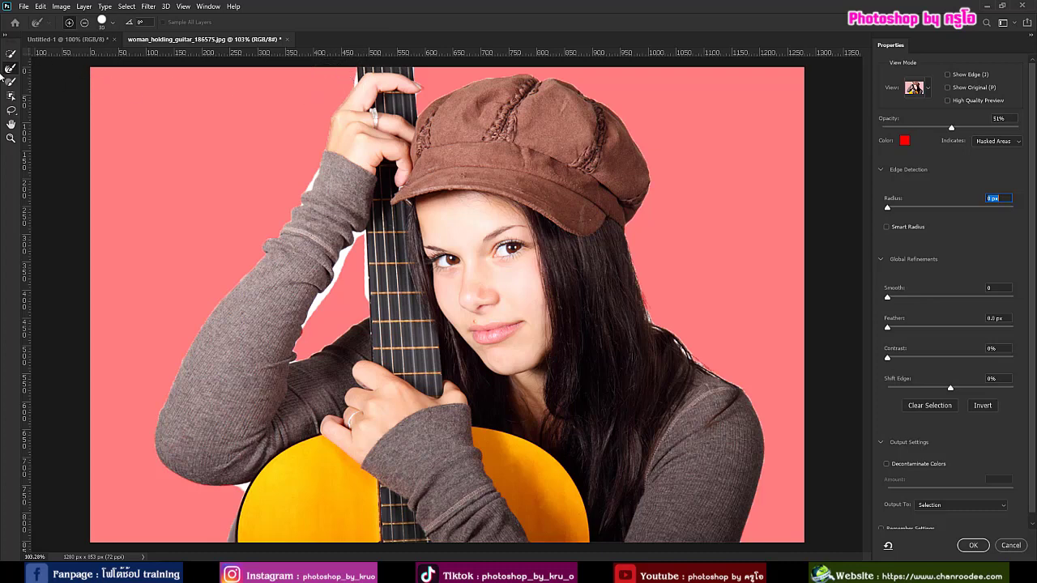
pyautogui.moveTo(352, 79)
pyautogui.mouseDown()
pyautogui.moveTo(308, 189)
pyautogui.moveTo(187, 344)
pyautogui.moveTo(162, 399)
pyautogui.moveTo(154, 459)
pyautogui.moveTo(195, 481)
pyautogui.moveTo(250, 481)
pyautogui.moveTo(226, 554)
pyautogui.mouseUp()
pyautogui.moveTo(288, 362)
pyautogui.mouseDown()
pyautogui.moveTo(316, 355)
pyautogui.moveTo(366, 311)
pyautogui.moveTo(364, 232)
pyautogui.moveTo(291, 360)
pyautogui.moveTo(314, 315)
pyautogui.moveTo(314, 351)
pyautogui.mouseUp()
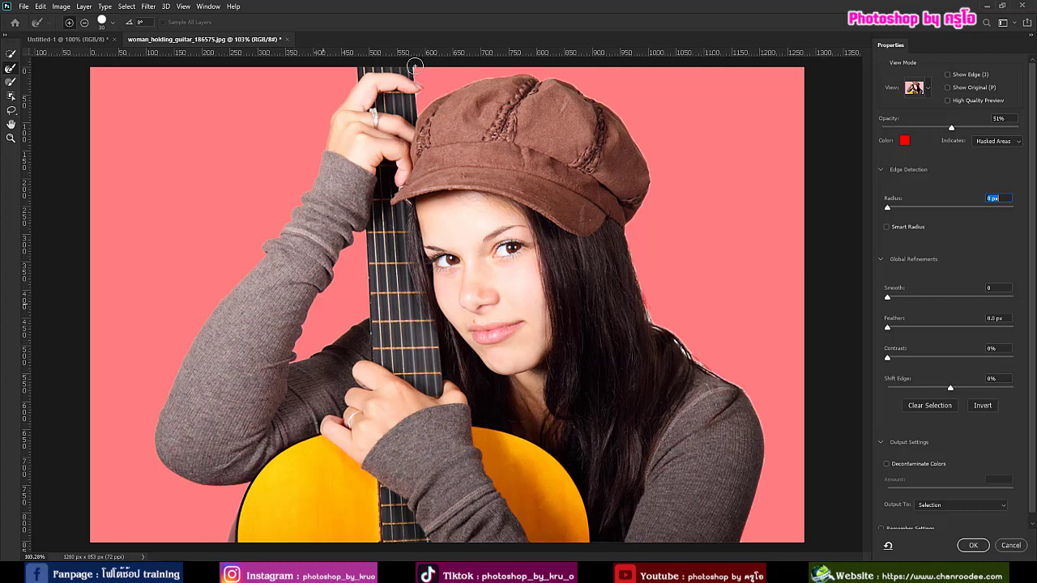
pyautogui.moveTo(413, 67)
pyautogui.mouseDown()
pyautogui.moveTo(417, 107)
pyautogui.moveTo(439, 93)
pyautogui.mouseUp()
pyautogui.moveTo(626, 237)
pyautogui.mouseDown()
pyautogui.moveTo(649, 323)
pyautogui.moveTo(750, 398)
pyautogui.moveTo(790, 456)
pyautogui.mouseUp()
# Set the edge radius to 1 px with Smart Radius enabled and output the refined selection to a new layer
pyautogui.write('1')
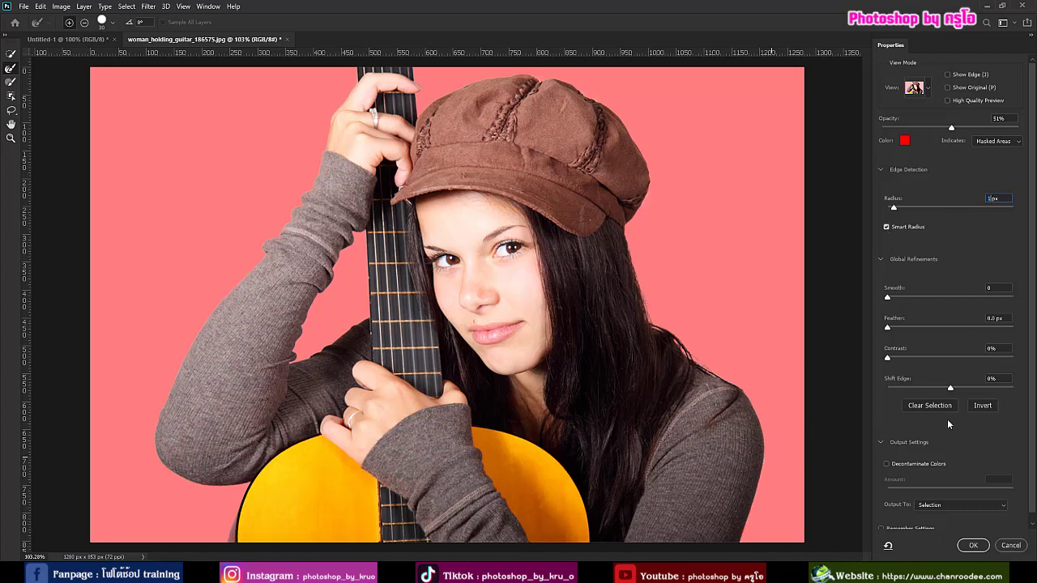
pyautogui.click(947, 505)
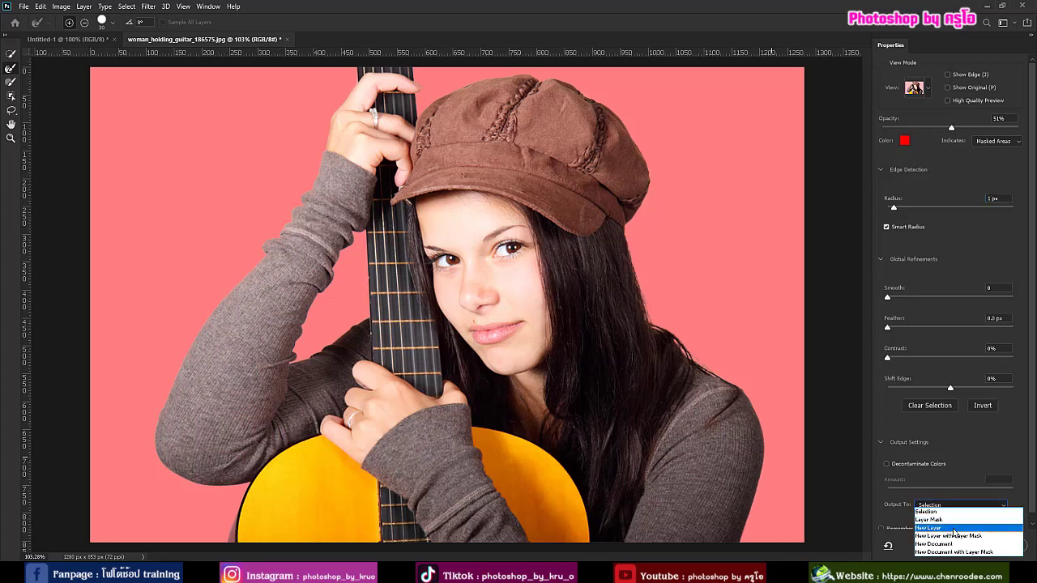
pyautogui.click(952, 528)
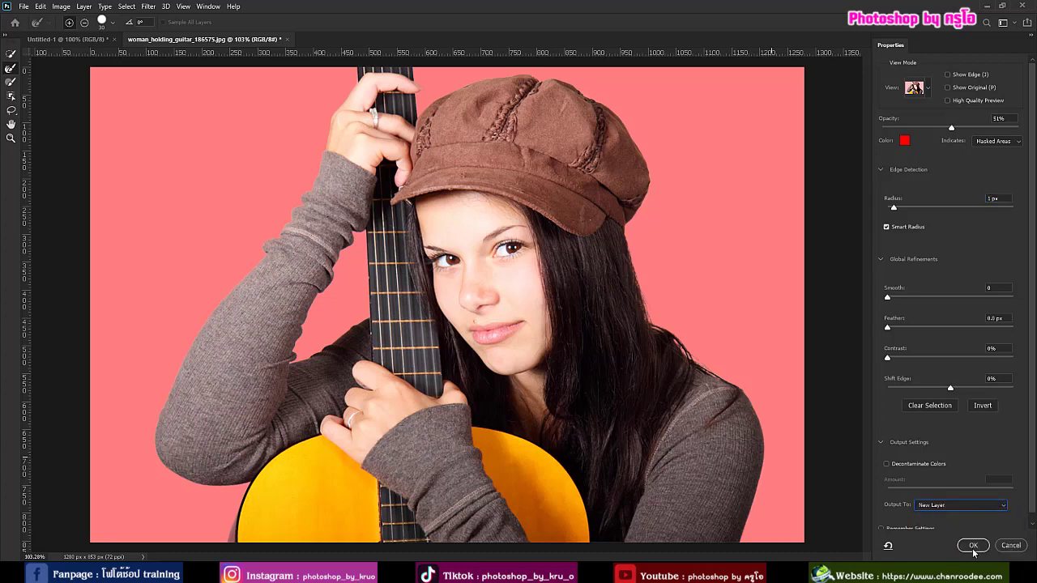
pyautogui.click(973, 547)
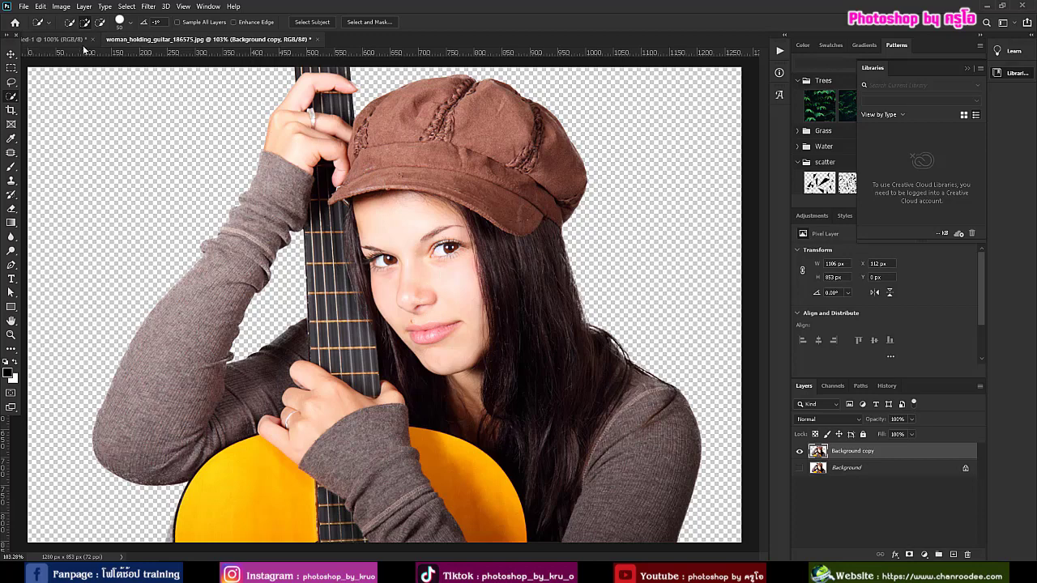
# Float the photo's window, copy the cut-out woman layer into the blank Untitled-1 document, and dock the window again
pyautogui.moveTo(133, 43); pyautogui.dragTo(170, 61)
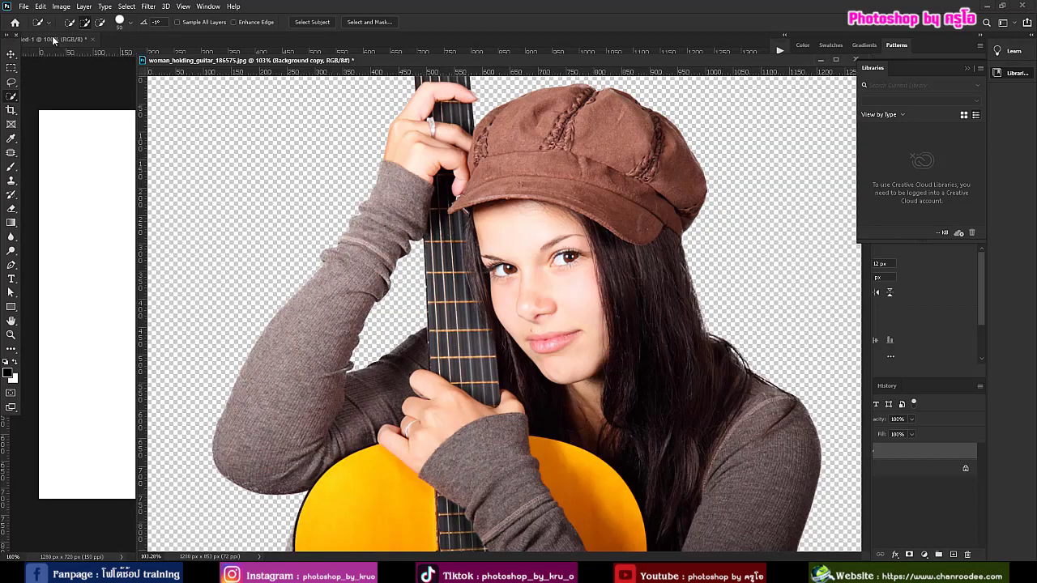
pyautogui.click(12, 55)
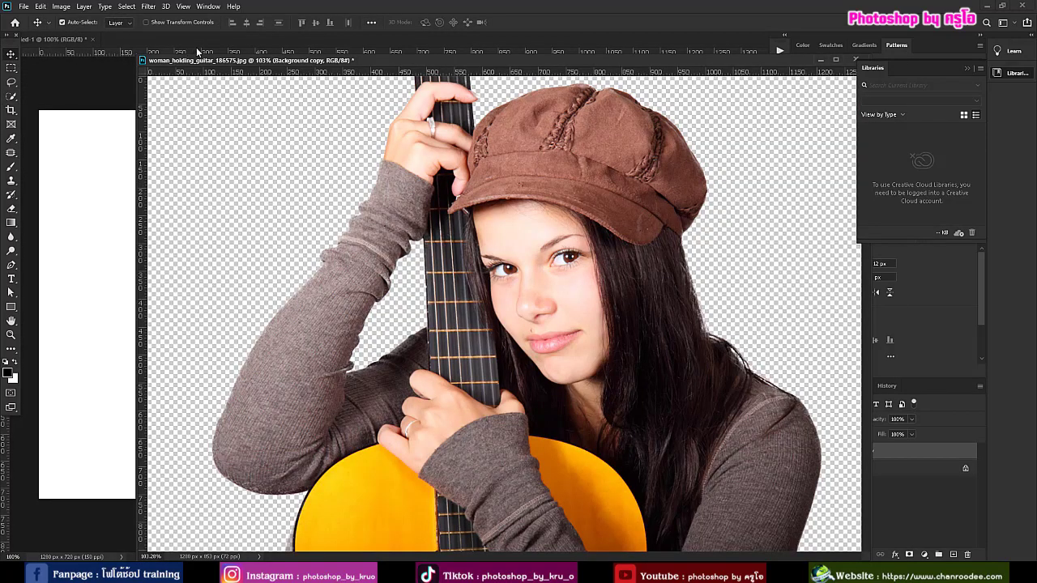
pyautogui.moveTo(209, 65); pyautogui.dragTo(361, 68)
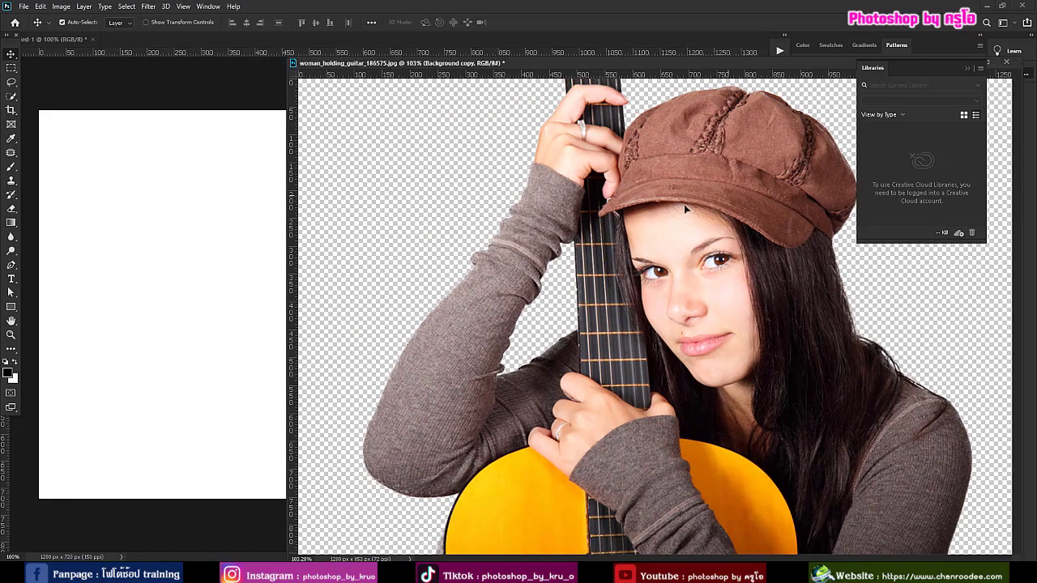
pyautogui.moveTo(684, 204); pyautogui.dragTo(267, 283)
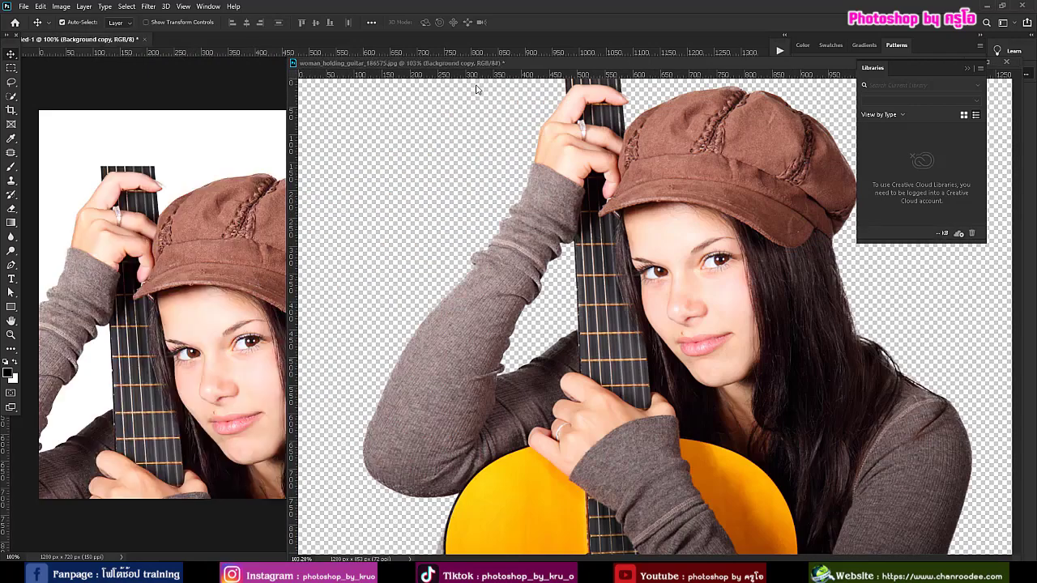
pyautogui.moveTo(447, 64); pyautogui.dragTo(436, 38)
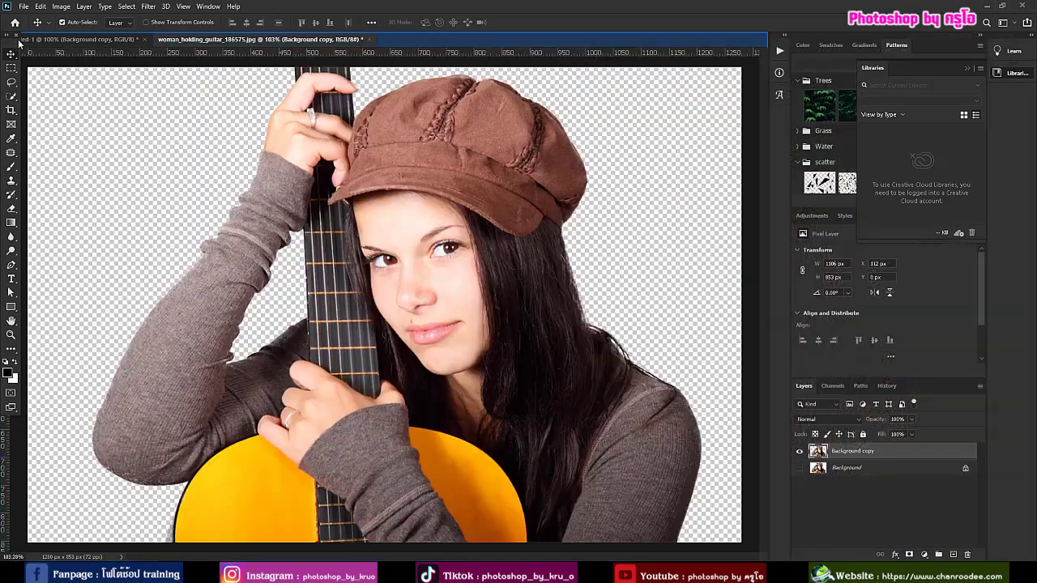
# Scale the cut-out woman in Untitled-1 to about 936 × 722 px, filling the canvas height, and place her slightly right of center
pyautogui.click(32, 38)
pyautogui.moveTo(239, 319); pyautogui.dragTo(450, 262)
pyautogui.hotkey('ctrl', 't')
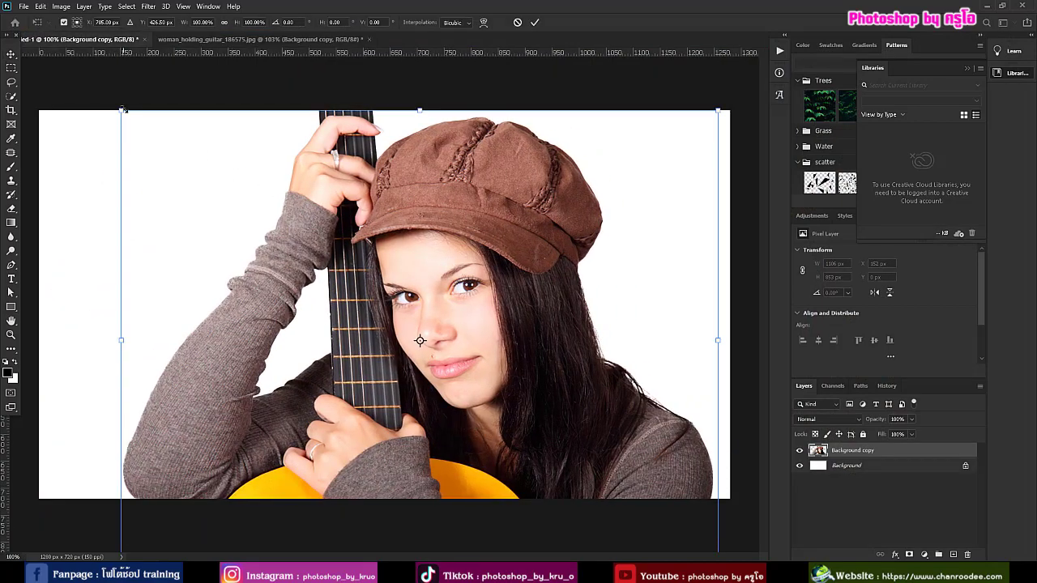
pyautogui.moveTo(121, 110); pyautogui.dragTo(299, 247)
pyautogui.moveTo(511, 335); pyautogui.dragTo(394, 201)
pyautogui.moveTo(597, 433); pyautogui.dragTo(696, 478)
pyautogui.moveTo(620, 418); pyautogui.dragTo(626, 414)
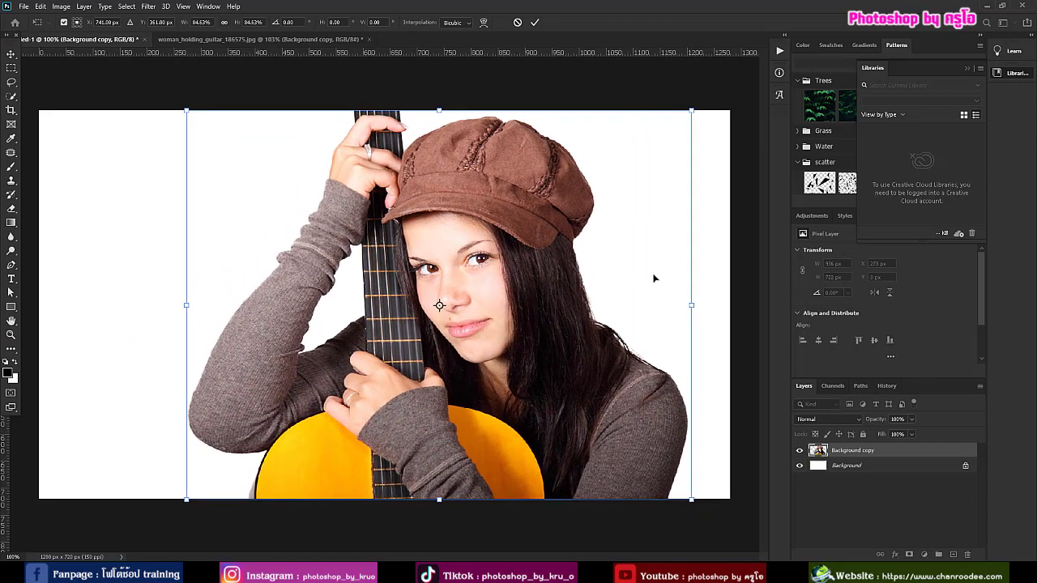
pyautogui.moveTo(532, 248); pyautogui.dragTo(546, 248)
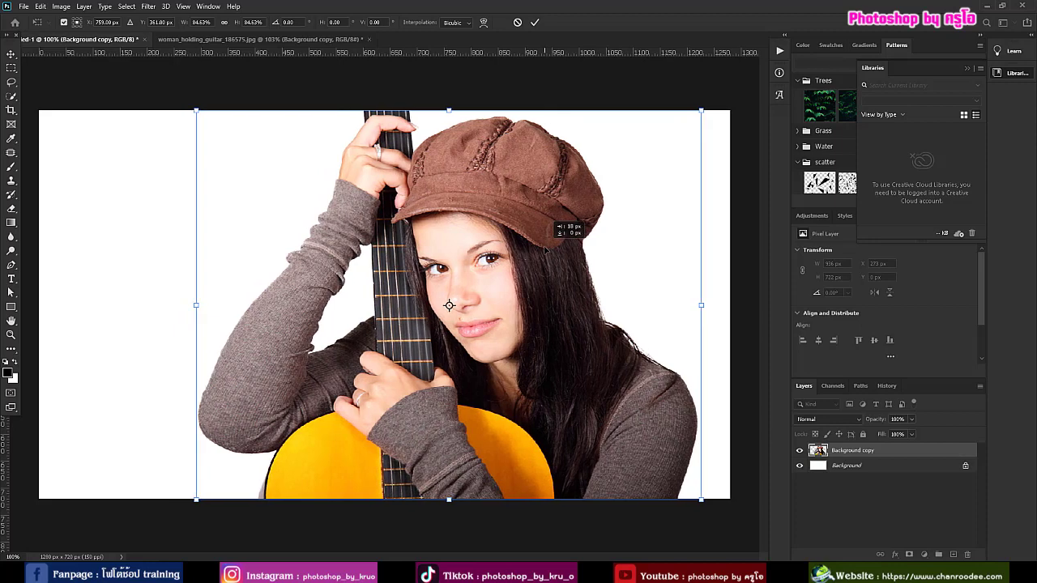
pyautogui.click(535, 22)
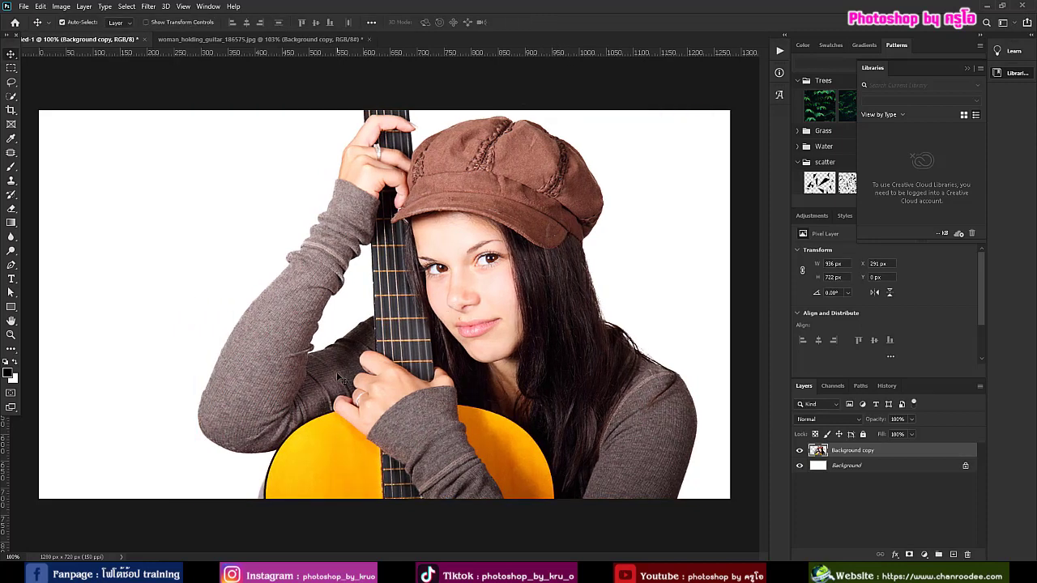
# Play the pop art action on the cut-out woman layer and review the layers and smart filters it generates
pyautogui.click(780, 53)
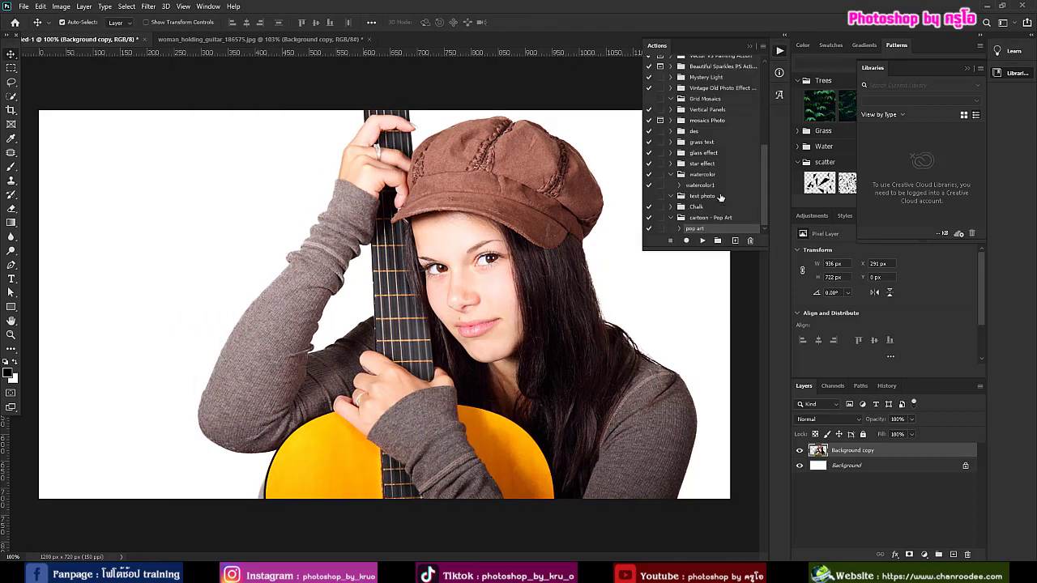
pyautogui.click(679, 229)
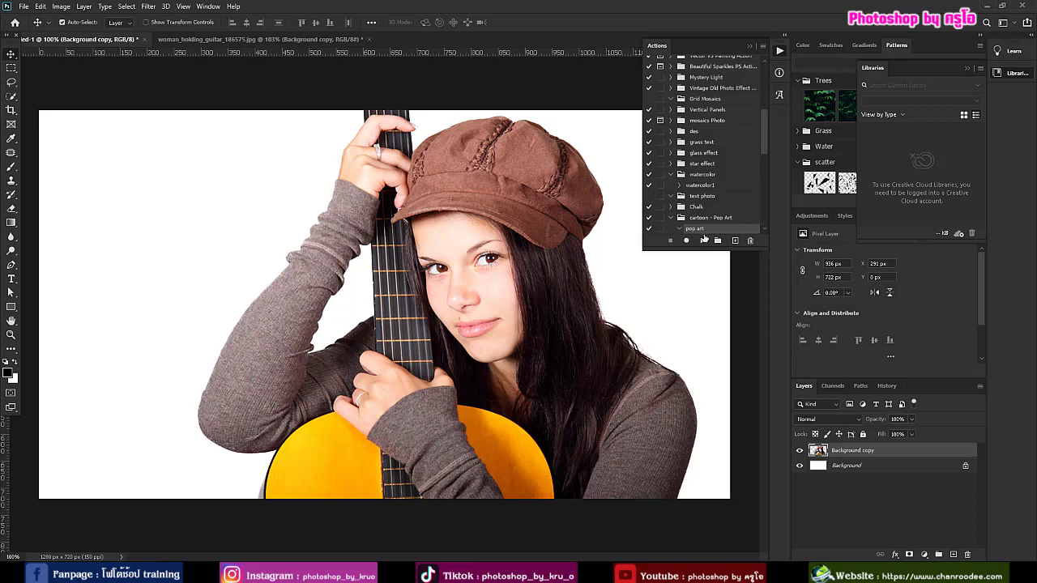
pyautogui.click(703, 241)
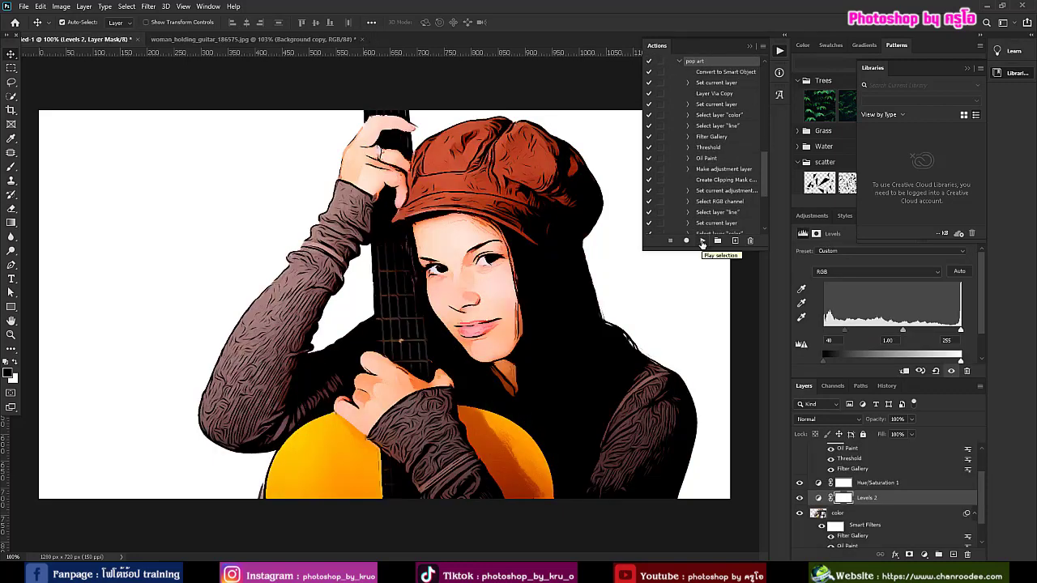
pyautogui.moveTo(982, 483)
pyautogui.mouseDown()
pyautogui.moveTo(982, 450)
pyautogui.moveTo(967, 495)
pyautogui.mouseUp()
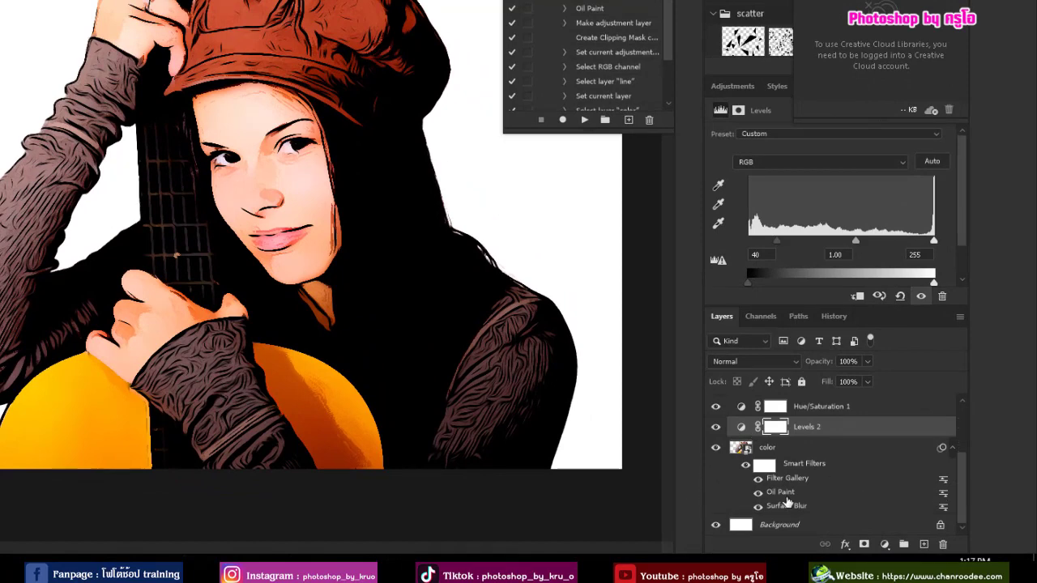
pyautogui.scroll(3, 789, 500)
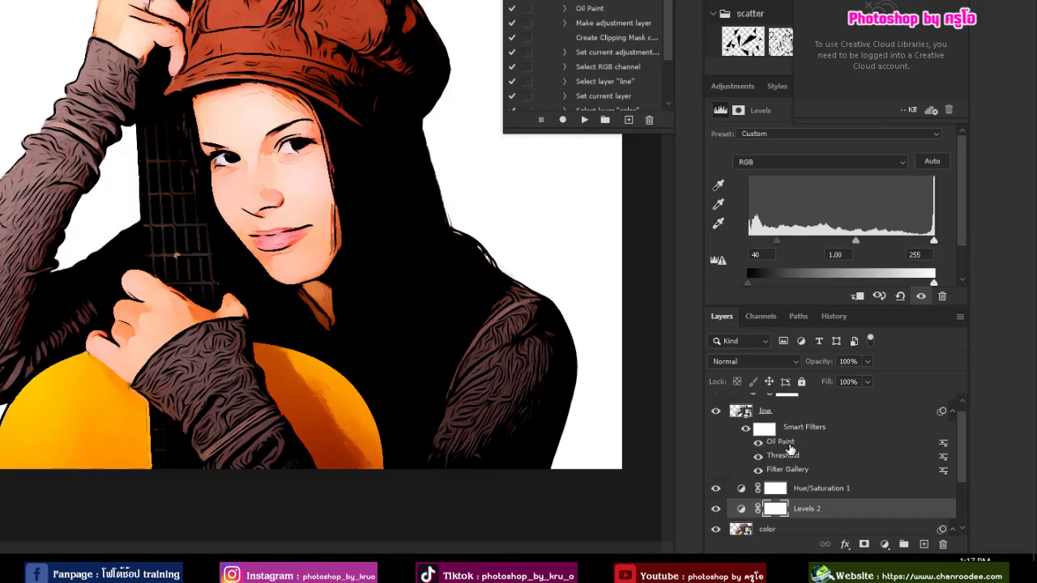
# Set the line layer's Oil Paint smart filter to Stylization 2.3 and Cleanliness 2.2
pyautogui.click(790, 448)
pyautogui.doubleClick(780, 442)
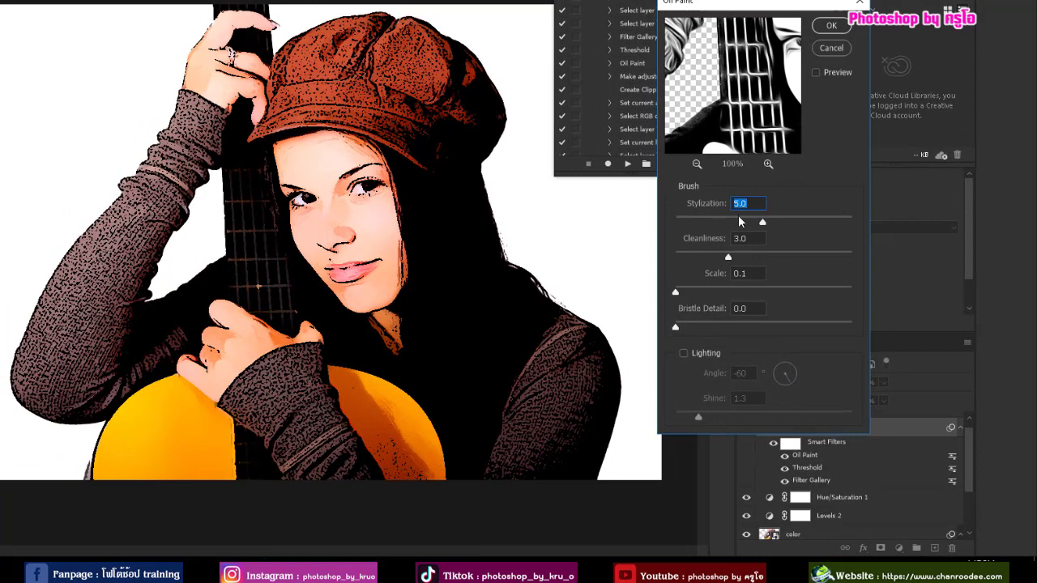
pyautogui.moveTo(735, 222); pyautogui.dragTo(726, 222)
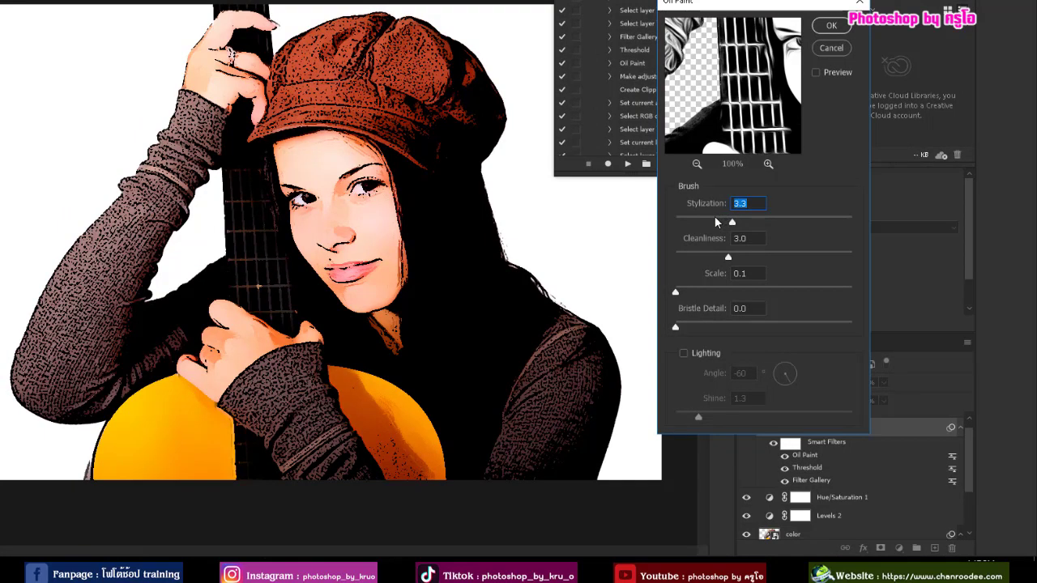
pyautogui.click(715, 221)
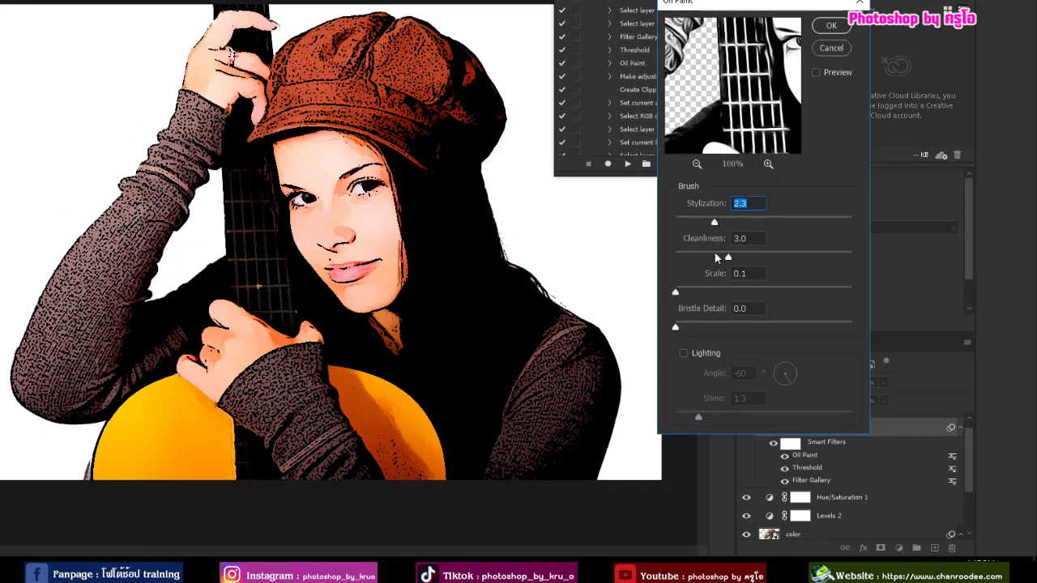
pyautogui.click(714, 254)
pyautogui.click(698, 165)
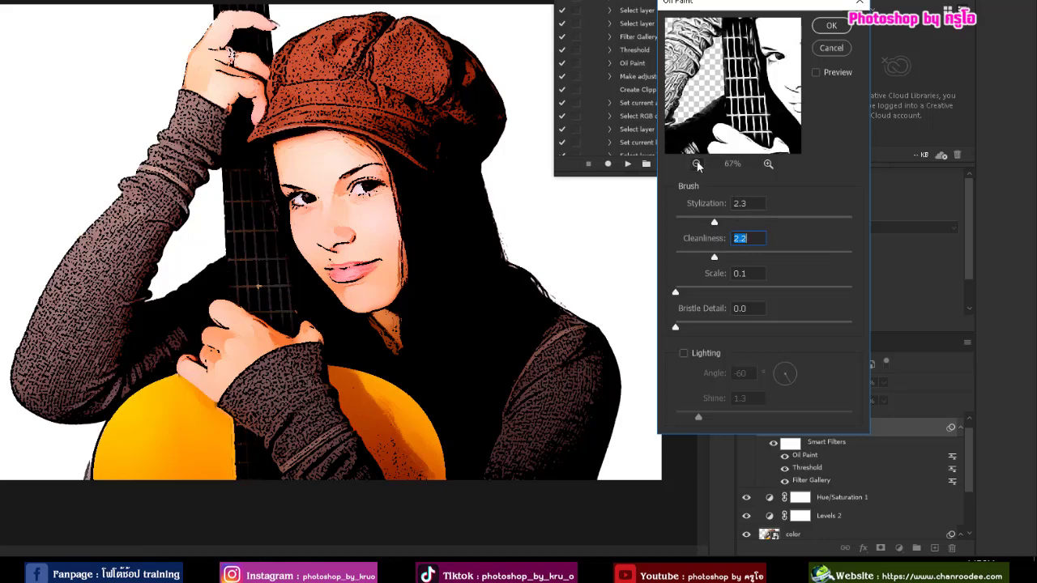
pyautogui.click(834, 27)
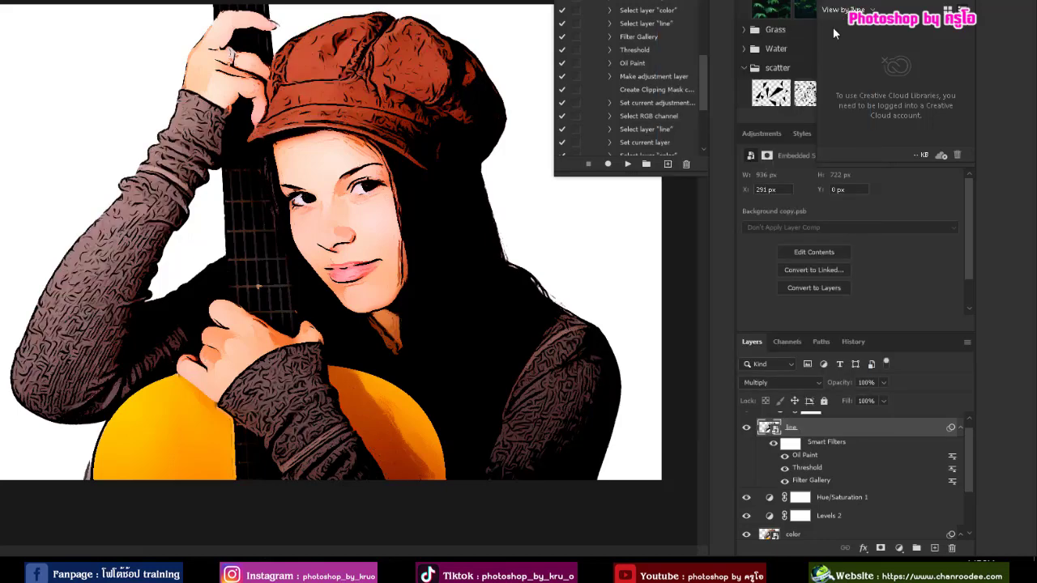
# Set the line layer's Oil Paint smart filter to Stylization 1.0 and Cleanliness 0.9
pyautogui.doubleClick(802, 455)
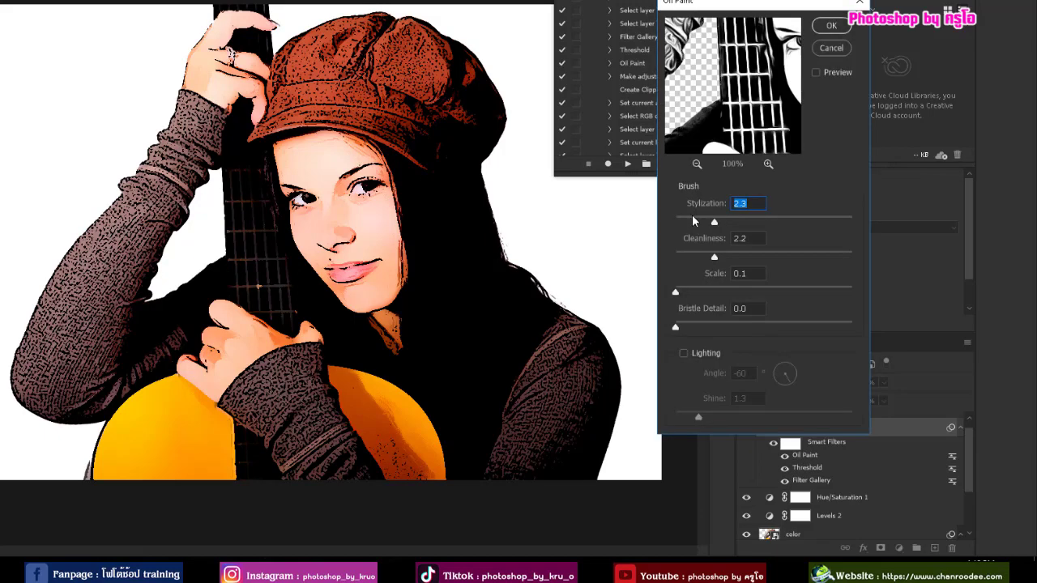
pyautogui.press('Tab')
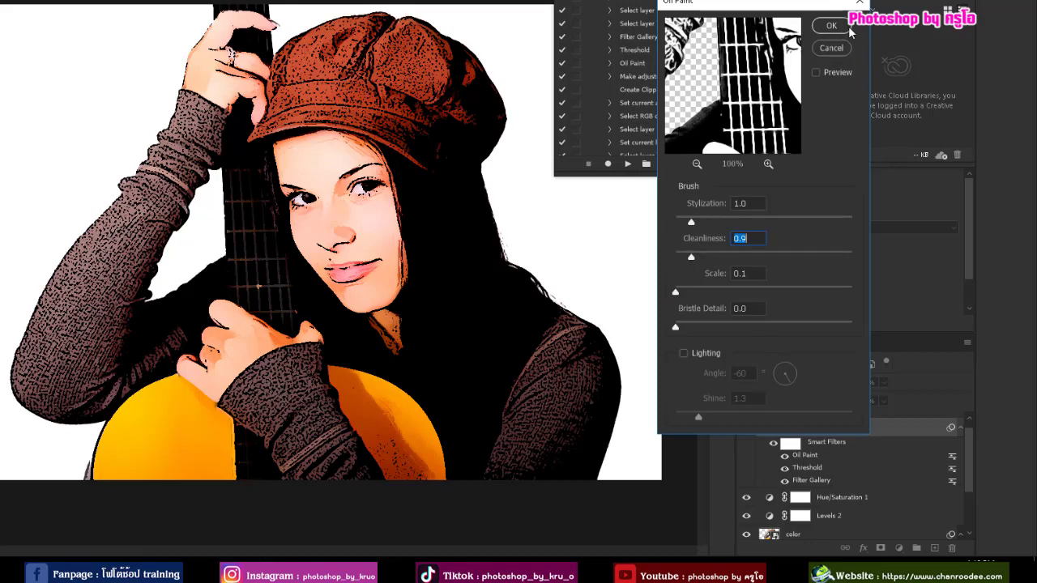
pyautogui.click(829, 26)
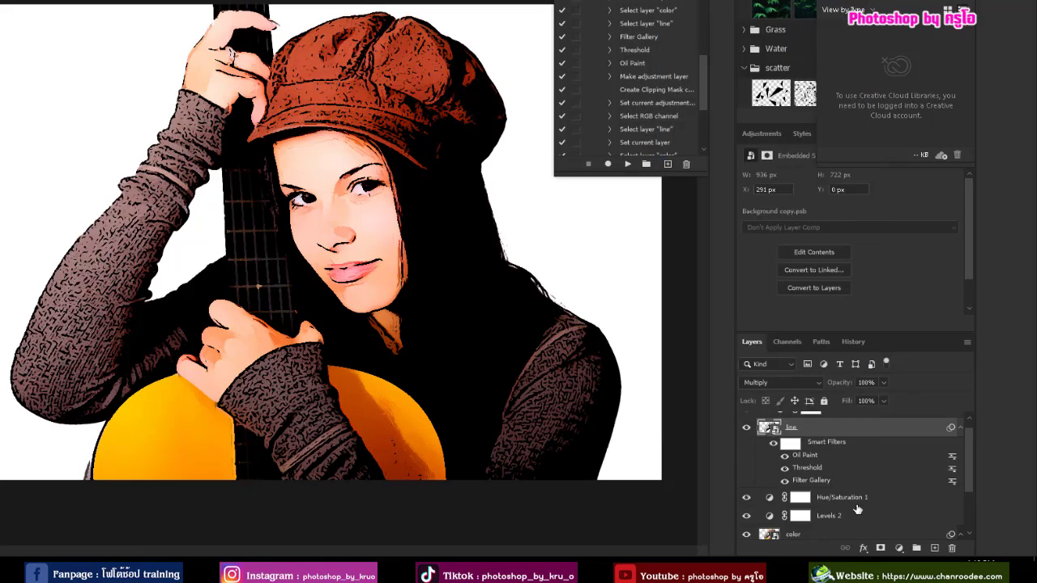
# Adjust the Threshold smart filter on the line layer to a level of about 86
pyautogui.doubleClick(802, 470)
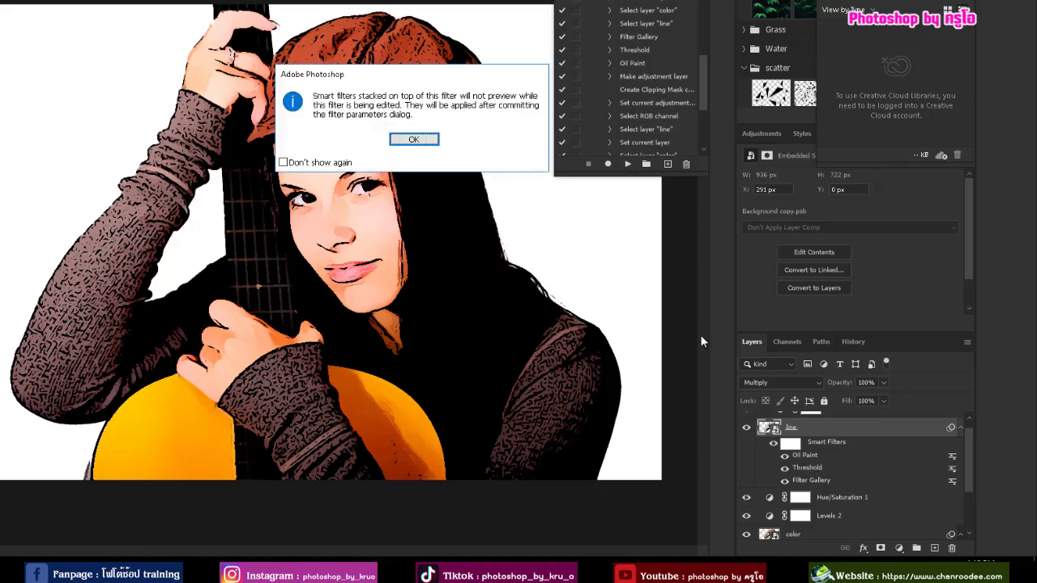
pyautogui.click(409, 136)
pyautogui.moveTo(396, 47); pyautogui.dragTo(637, 47)
pyautogui.moveTo(575, 155)
pyautogui.mouseDown()
pyautogui.moveTo(595, 157)
pyautogui.moveTo(579, 155)
pyautogui.mouseUp()
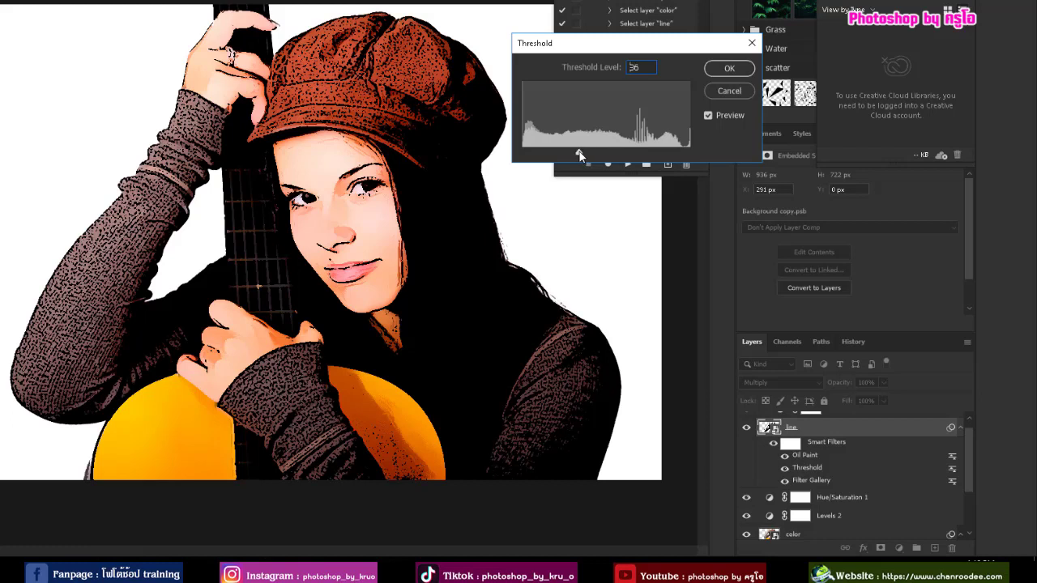
pyautogui.moveTo(579, 154); pyautogui.dragTo(579, 155)
pyautogui.doubleClick(635, 68)
pyautogui.click(738, 72)
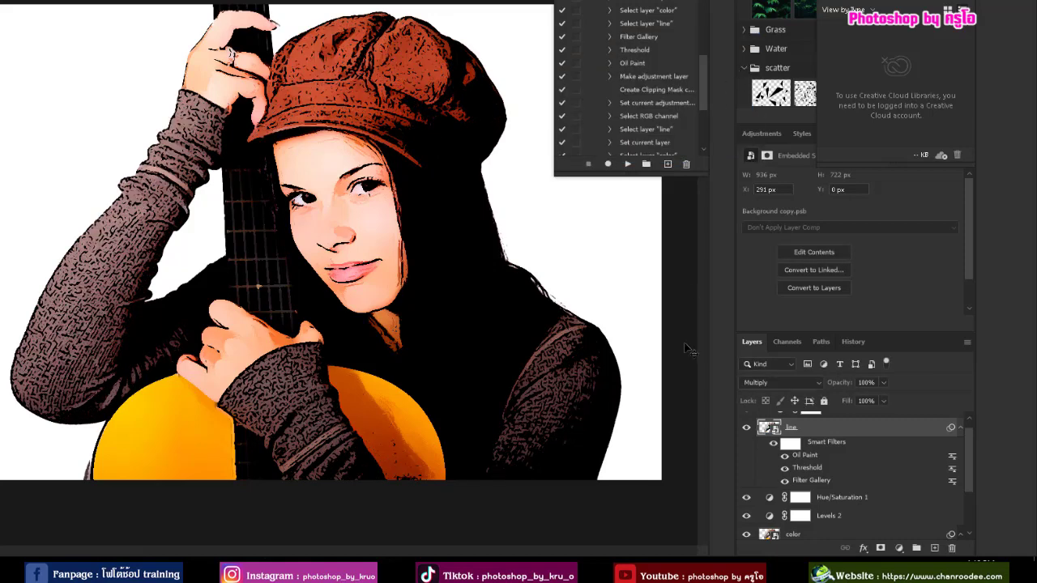
# Hide the color layer to examine the black-and-white line art on its own
pyautogui.scroll(-4, 848, 493)
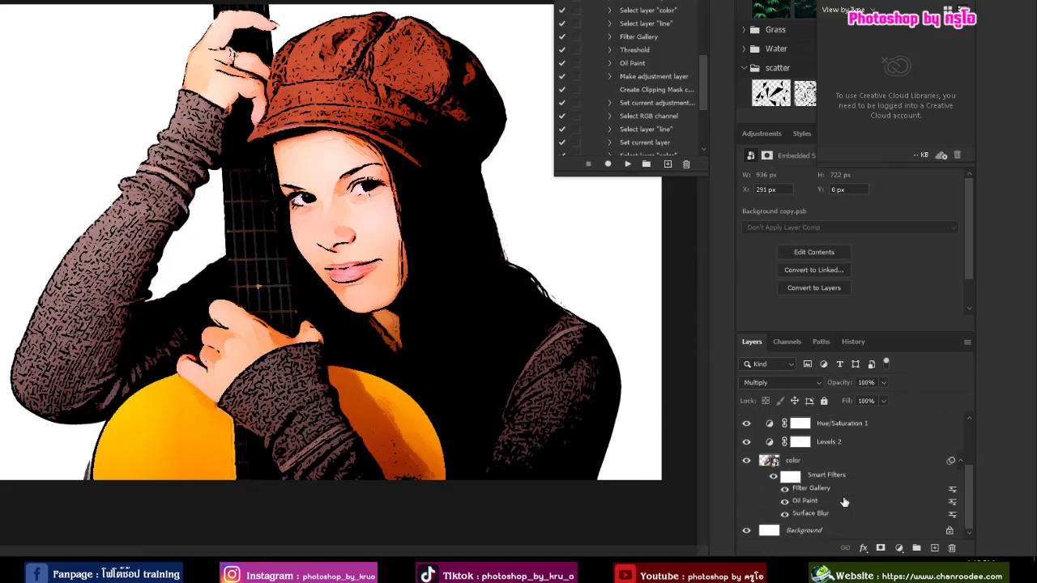
pyautogui.scroll(2, 860, 486)
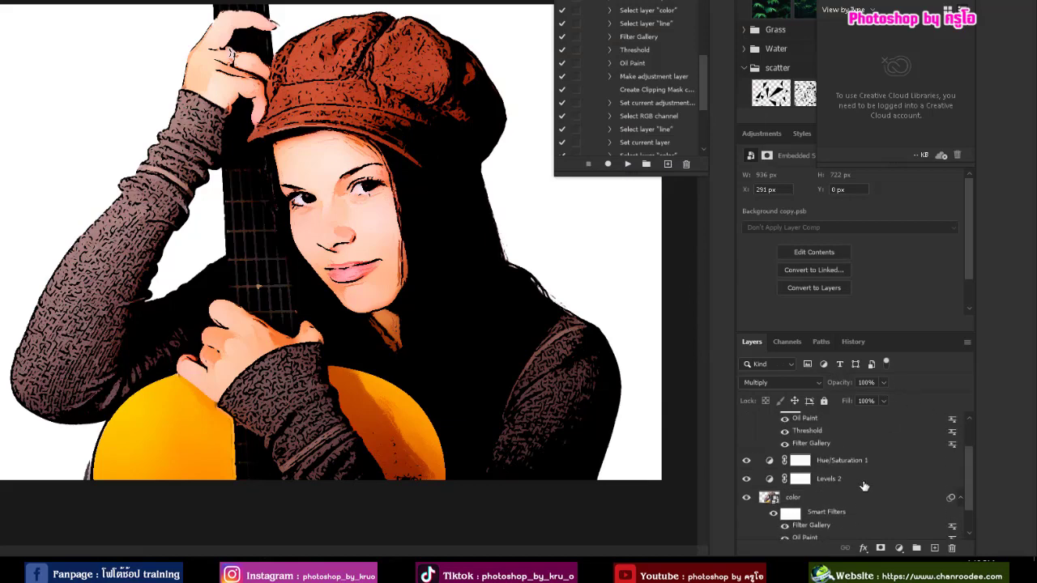
pyautogui.scroll(3, 860, 486)
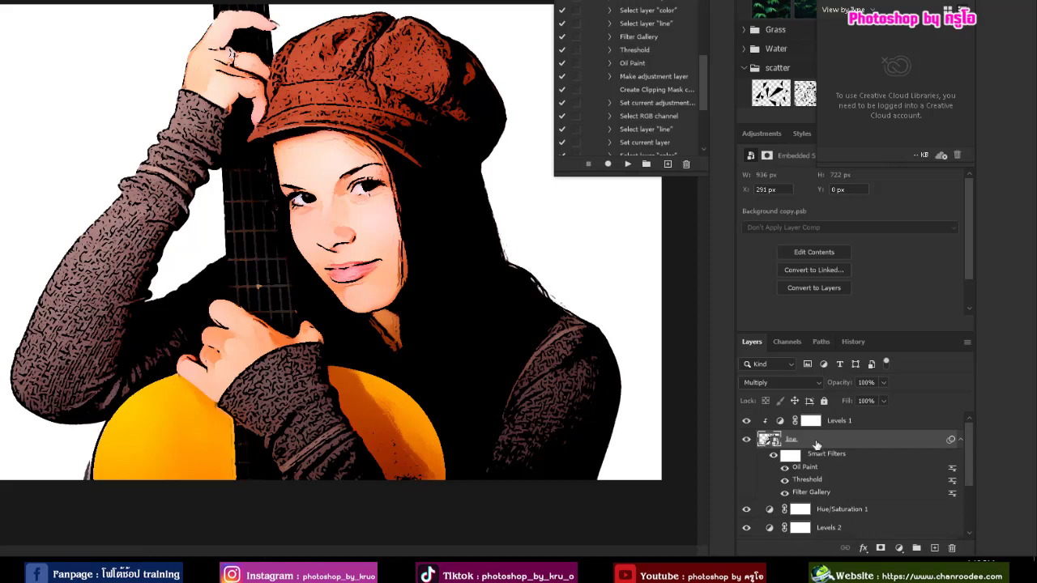
pyautogui.scroll(-2, 784, 420)
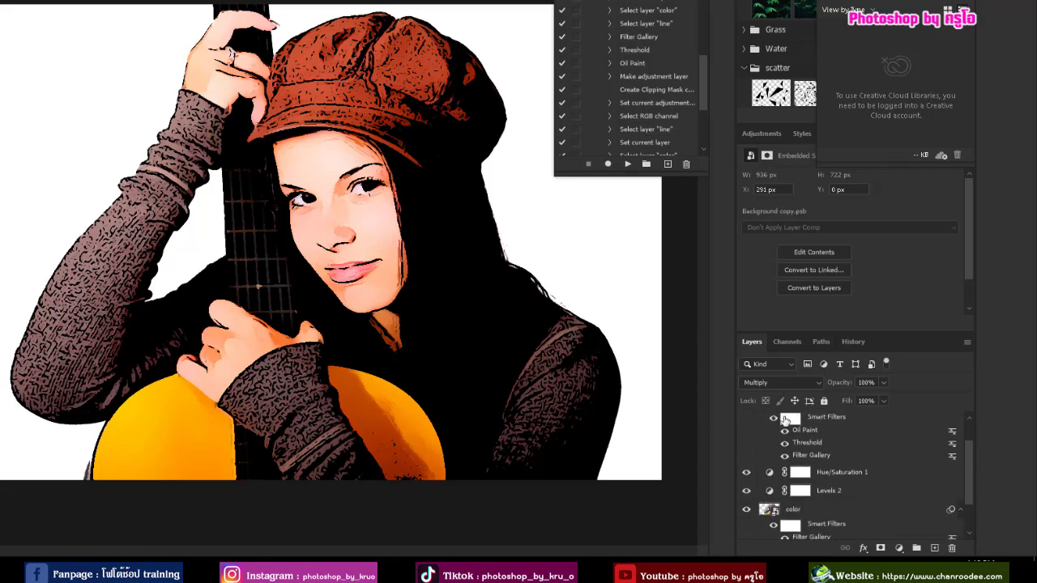
pyautogui.click(746, 508)
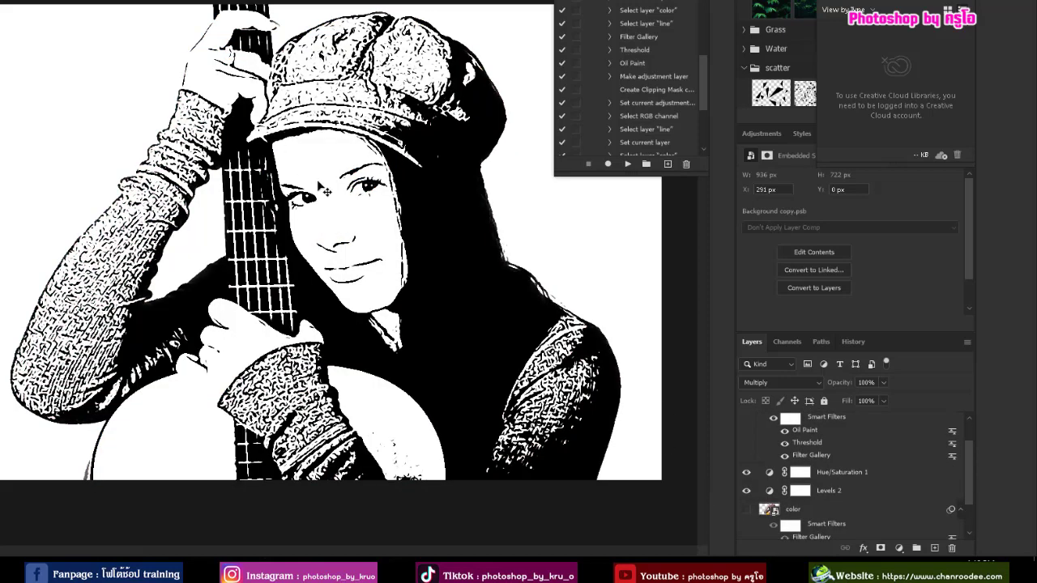
# Set the Poster Edges Edge Intensity to 3 in the line layer's Filter Gallery smart filter
pyautogui.scroll(2, 842, 427)
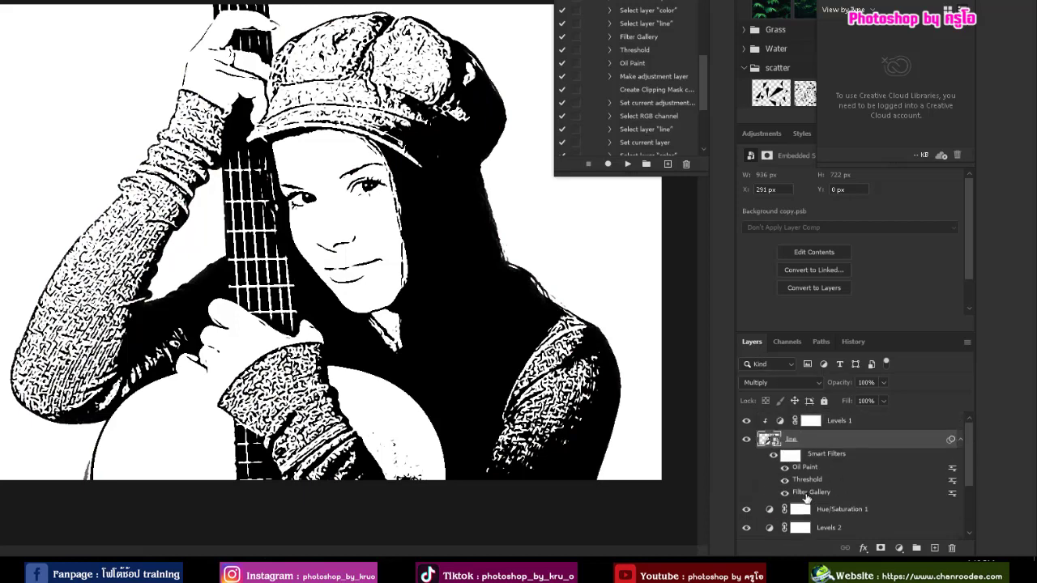
pyautogui.doubleClick(805, 496)
pyautogui.click(414, 140)
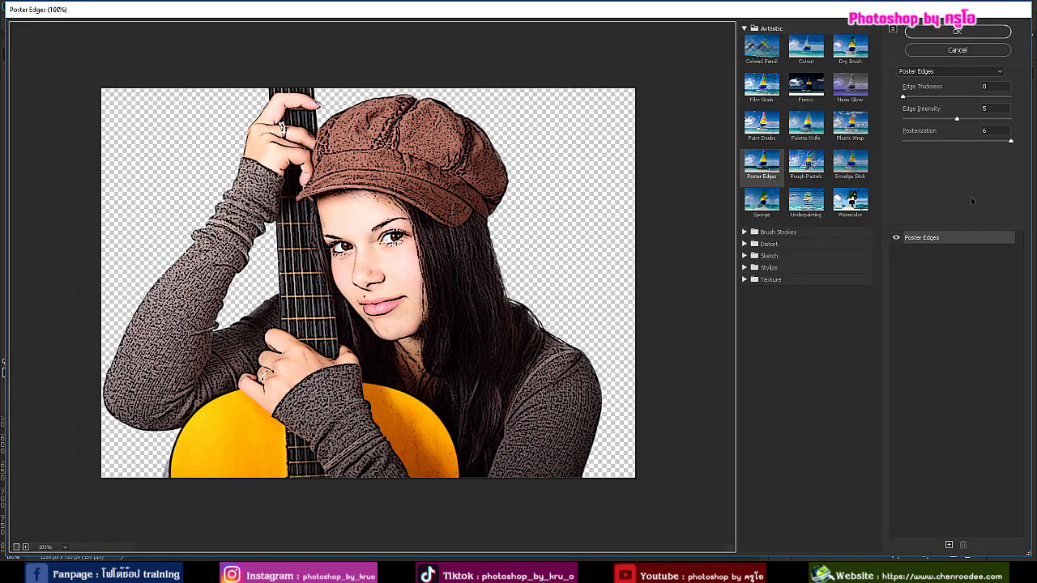
pyautogui.click(764, 167)
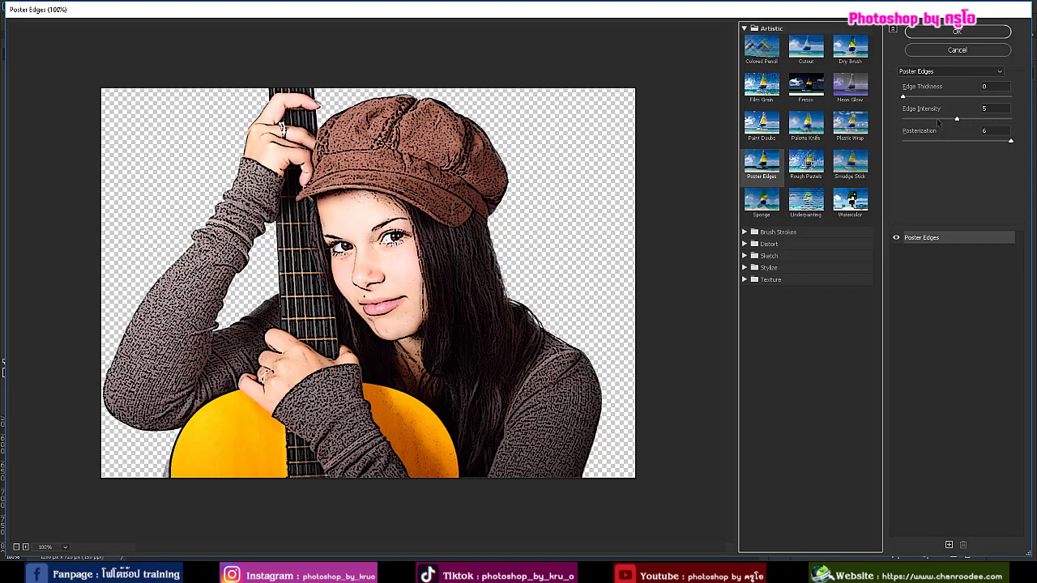
pyautogui.click(934, 120)
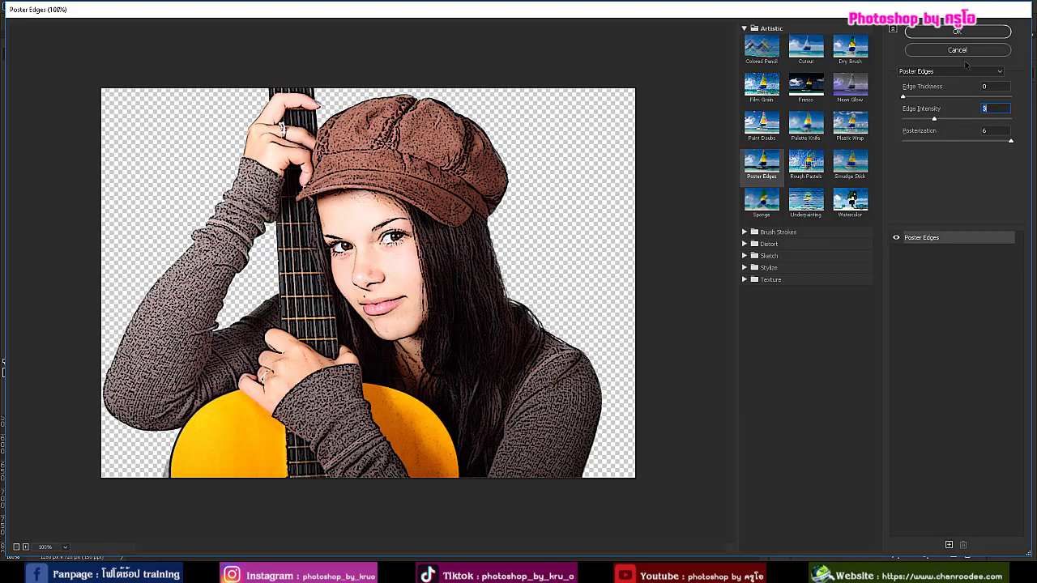
pyautogui.click(956, 31)
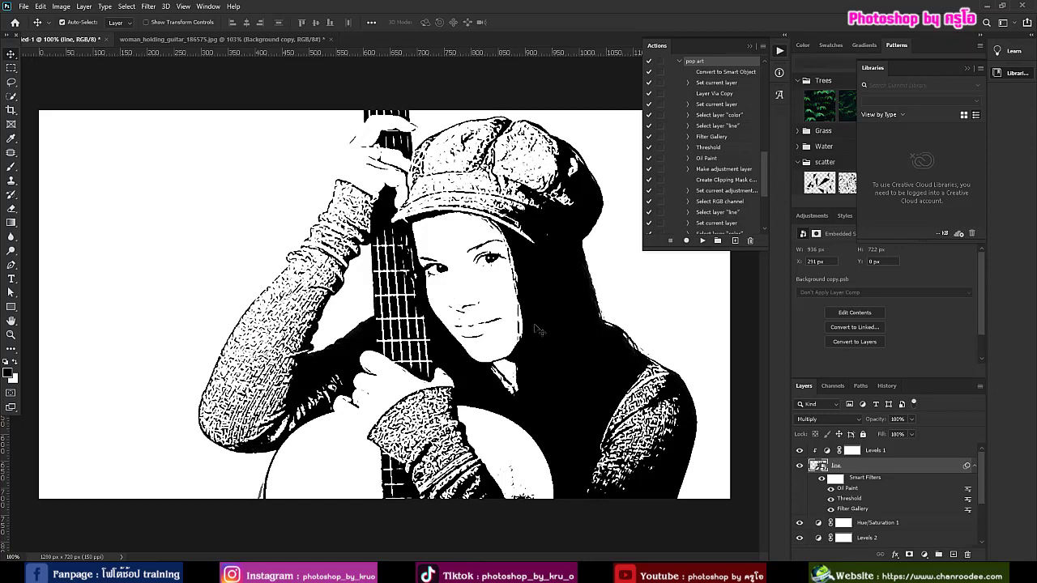
# Show the color layer again and set the line layer's Poster Edges Edge Intensity to 6
pyautogui.scroll(-2, 820, 520)
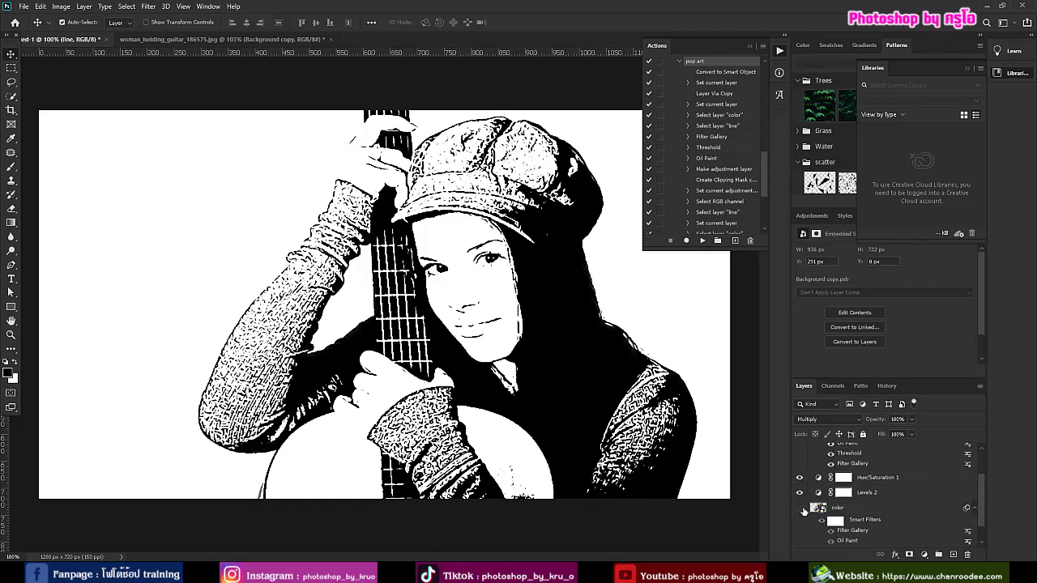
pyautogui.click(800, 508)
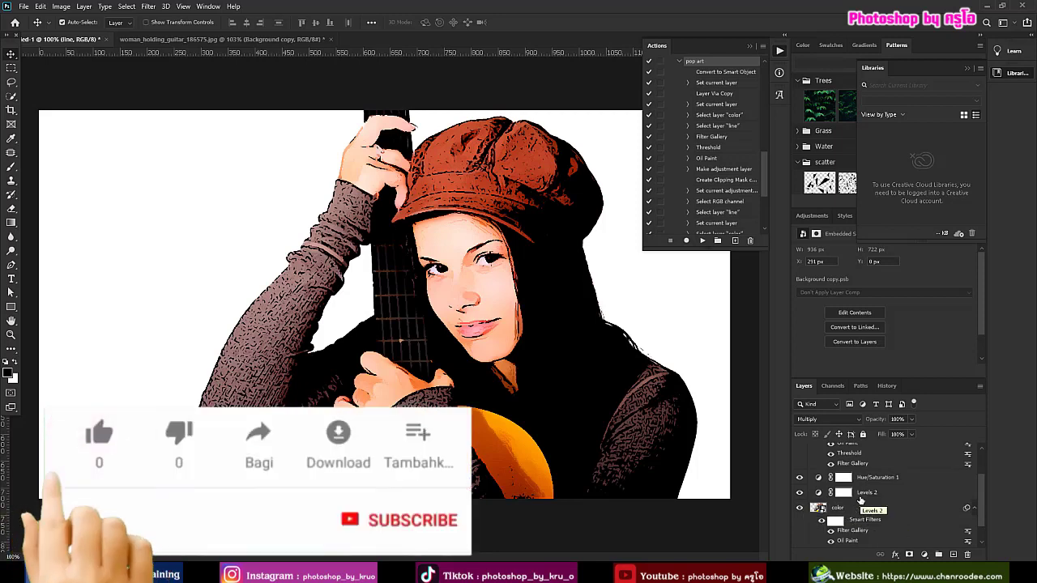
pyautogui.doubleClick(851, 463)
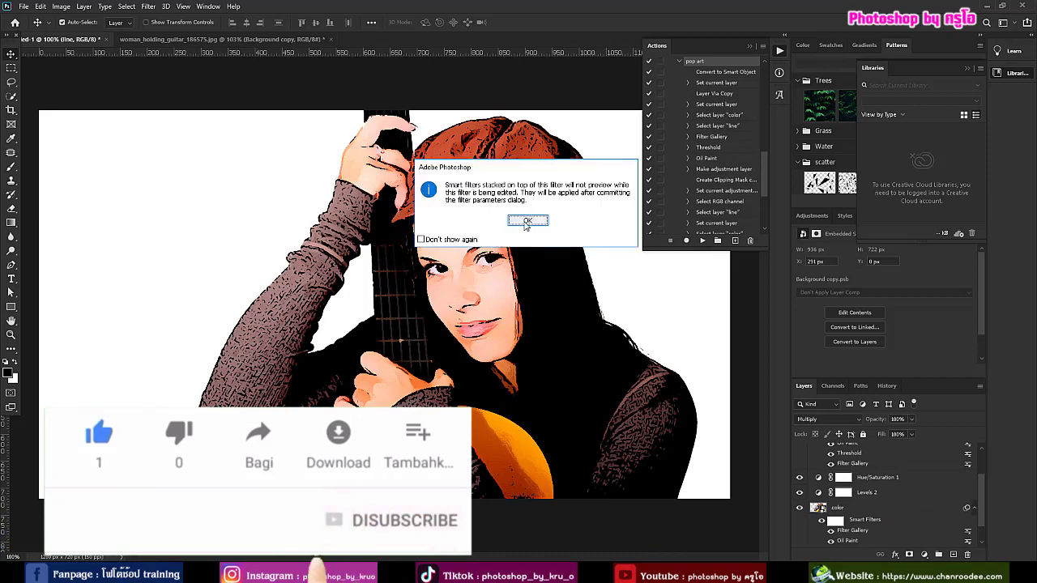
pyautogui.click(523, 223)
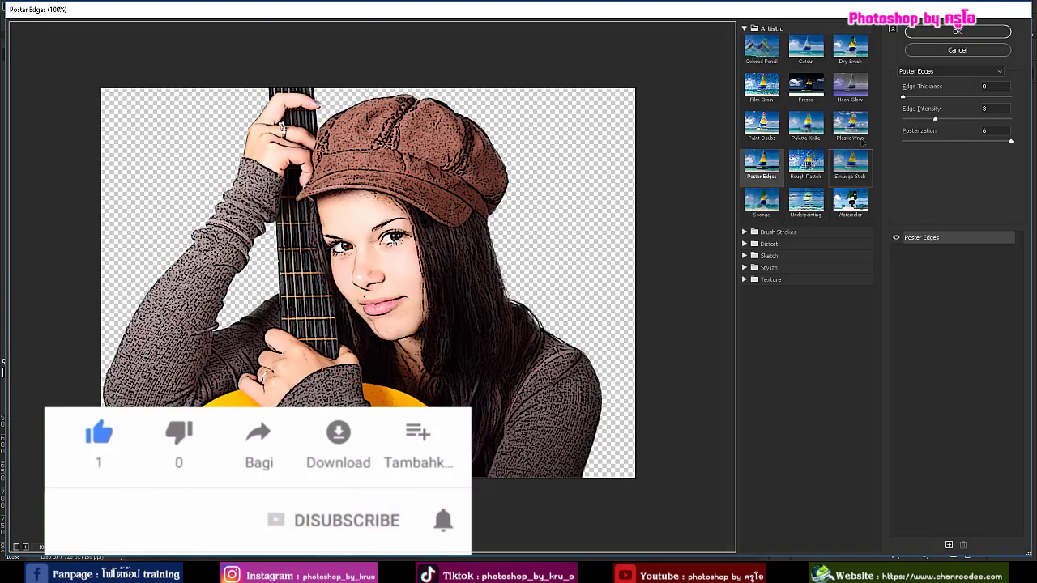
pyautogui.click(953, 120)
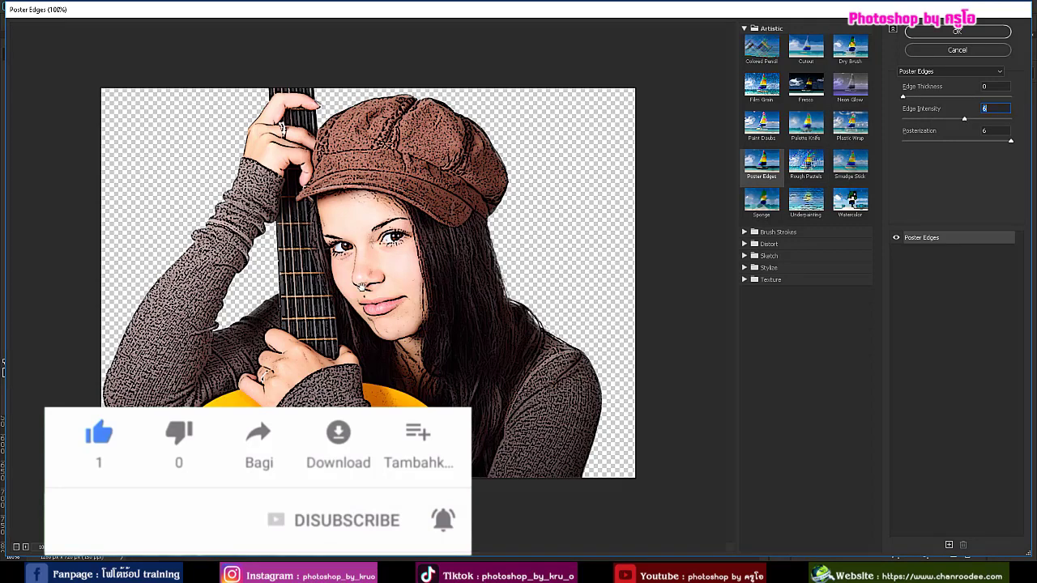
pyautogui.click(952, 33)
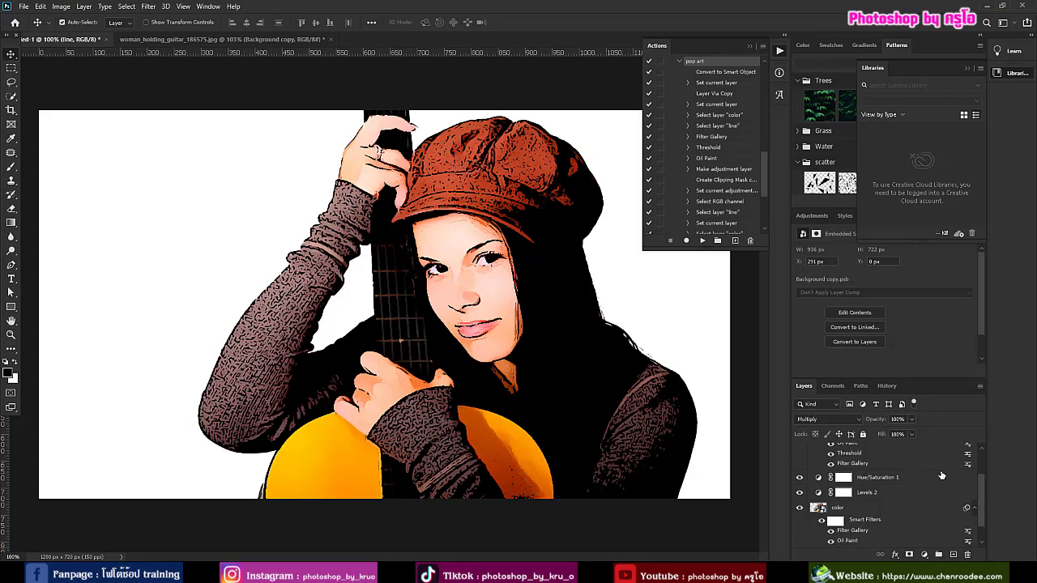
# Toggle the Hue/Saturation 1 adjustment off and on to compare the portrait's colors
pyautogui.scroll(-1, 939, 478)
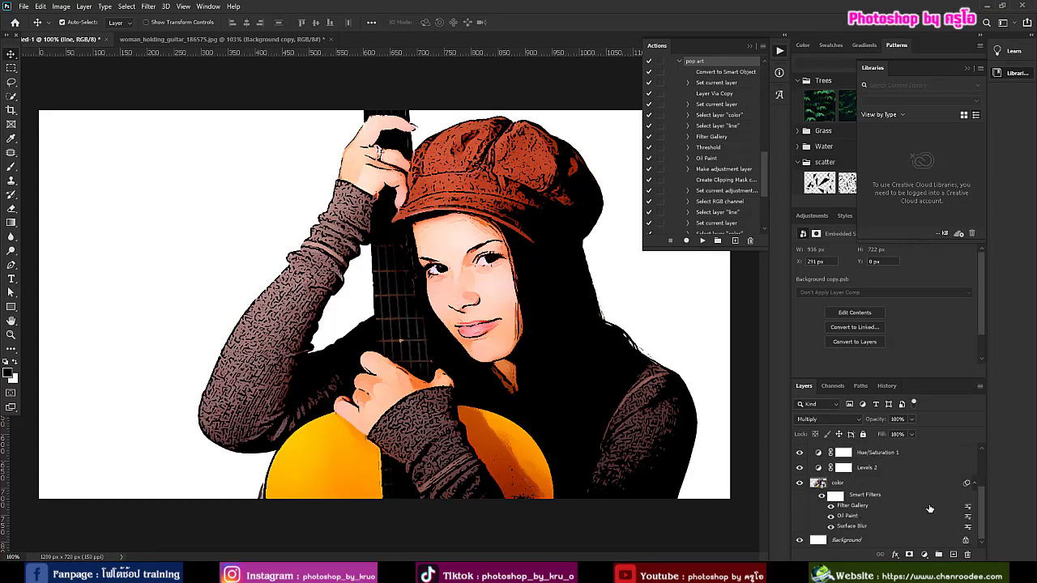
pyautogui.scroll(2, 911, 511)
pyautogui.click(817, 484)
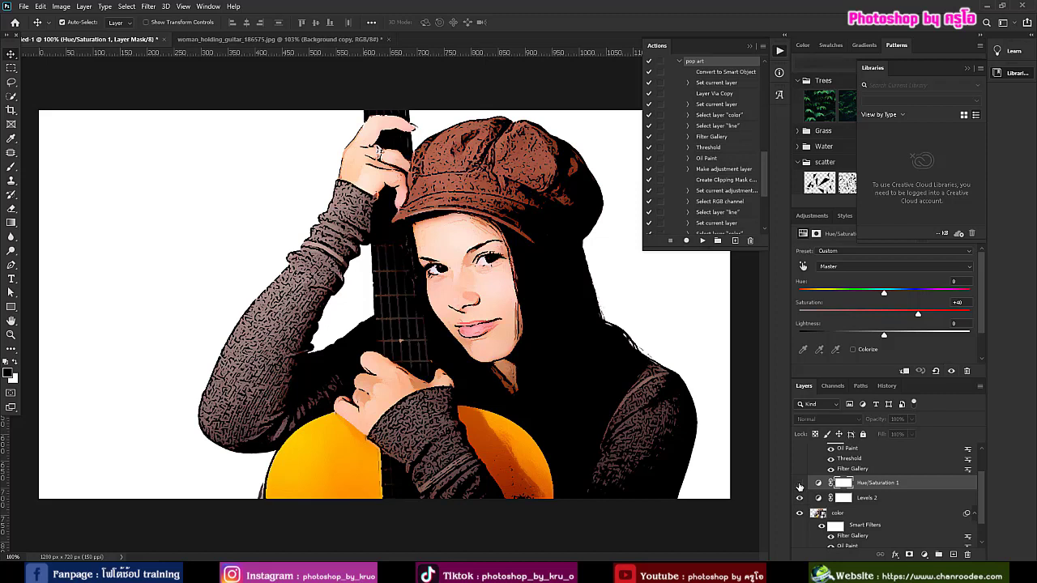
pyautogui.click(799, 483)
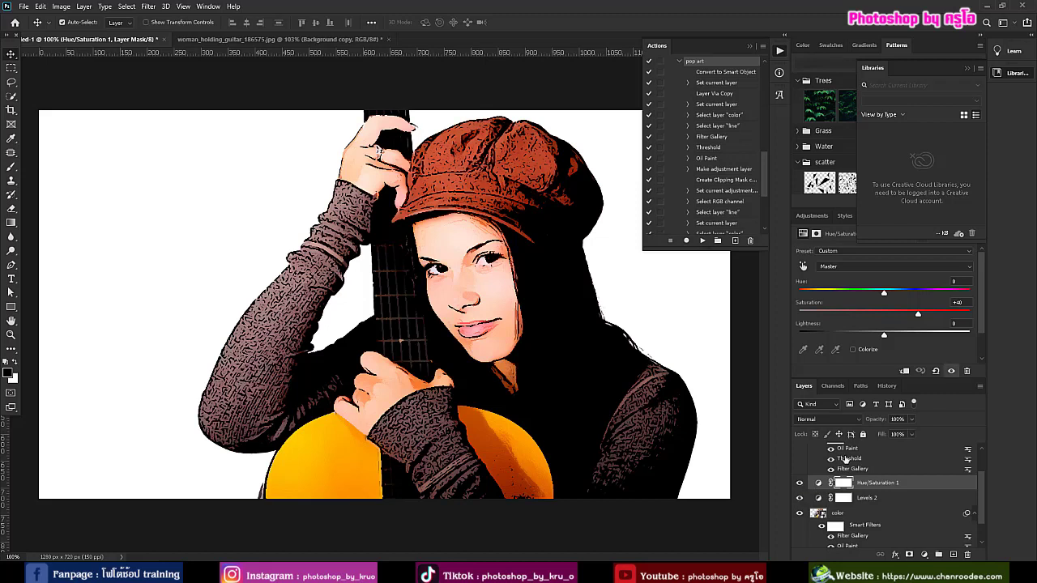
# Try colorizing the portrait with different hues, including purple, in Hue/Saturation 1, and turn Colorize off again
pyautogui.click(818, 484)
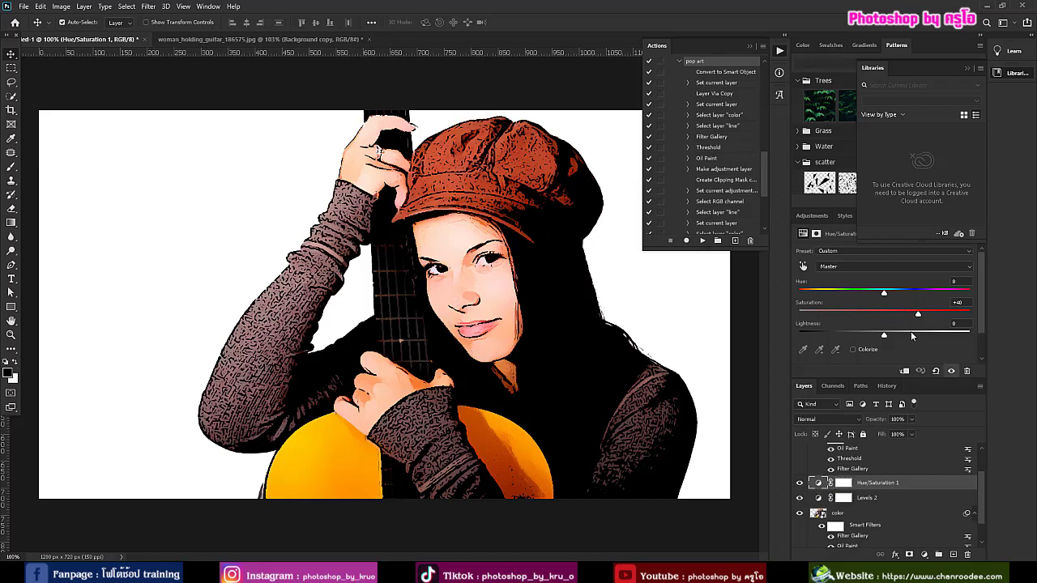
pyautogui.click(859, 350)
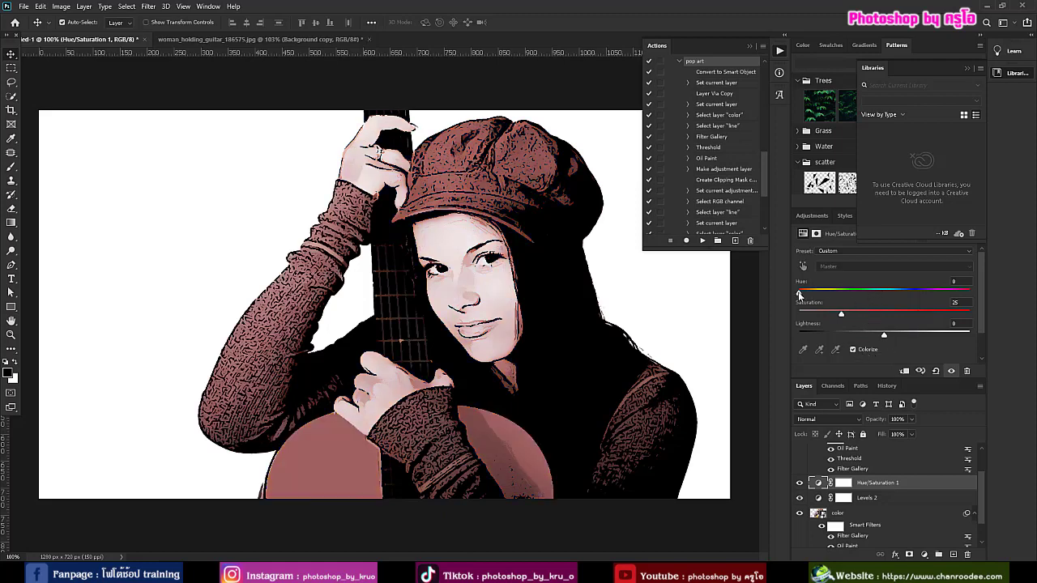
pyautogui.moveTo(799, 292); pyautogui.dragTo(932, 290)
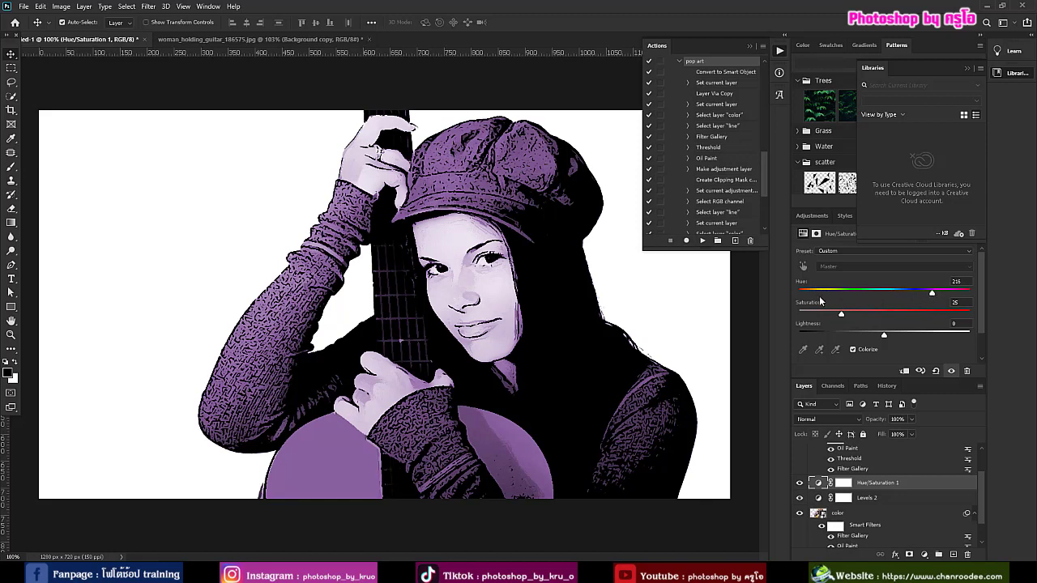
pyautogui.moveTo(821, 301); pyautogui.dragTo(802, 294)
pyautogui.click(855, 350)
# Set the Hue/Saturation 1 adjustment's Saturation to +48
pyautogui.moveTo(882, 315); pyautogui.dragTo(926, 312)
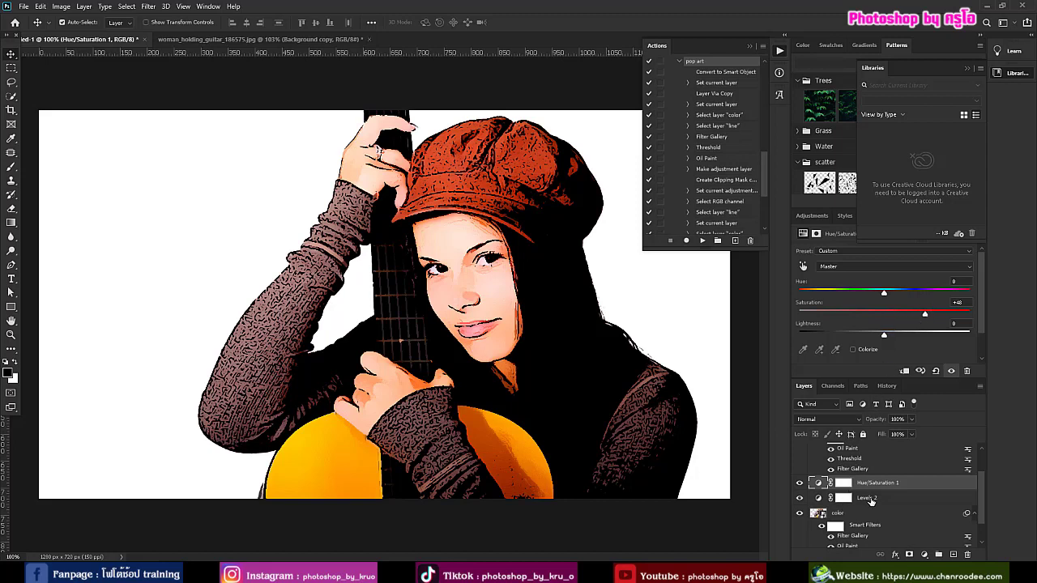
# Set the Levels 2 adjustment's shadow input level to 39 and its midtones to 1.11
pyautogui.click(816, 499)
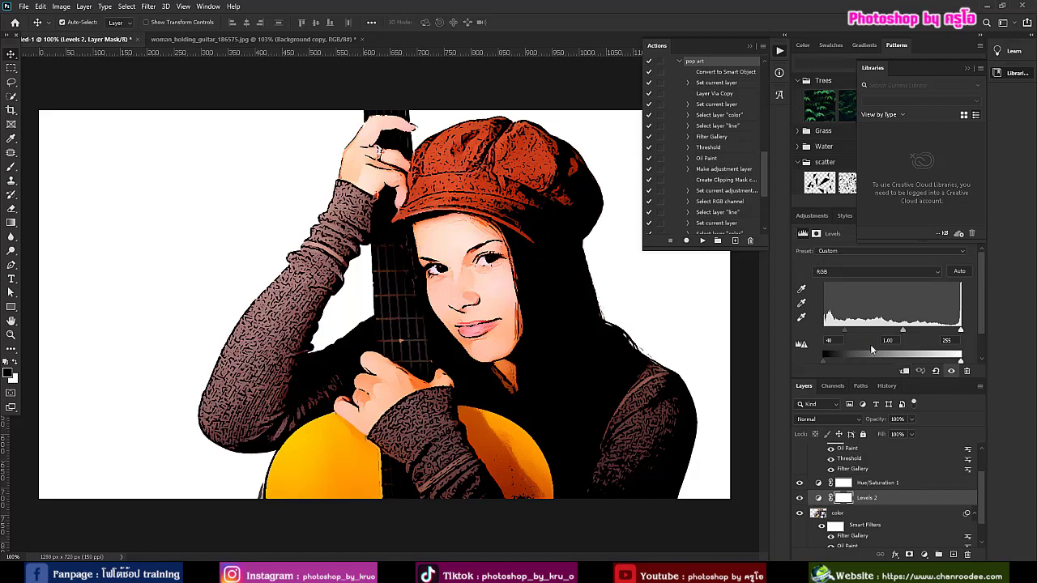
pyautogui.moveTo(855, 330); pyautogui.dragTo(895, 327)
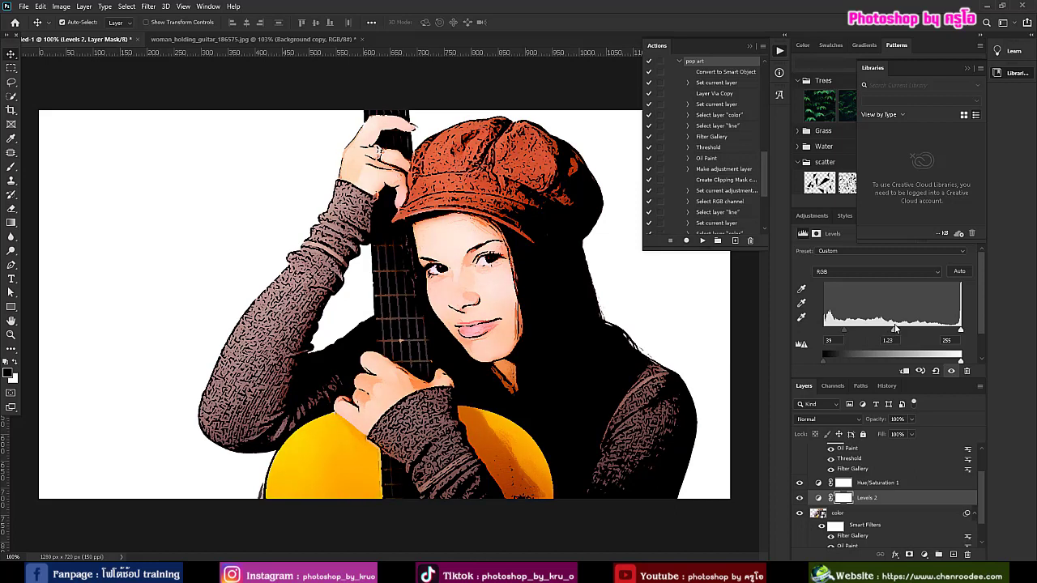
pyautogui.moveTo(961, 330); pyautogui.dragTo(962, 330)
pyautogui.moveTo(893, 330); pyautogui.dragTo(903, 330)
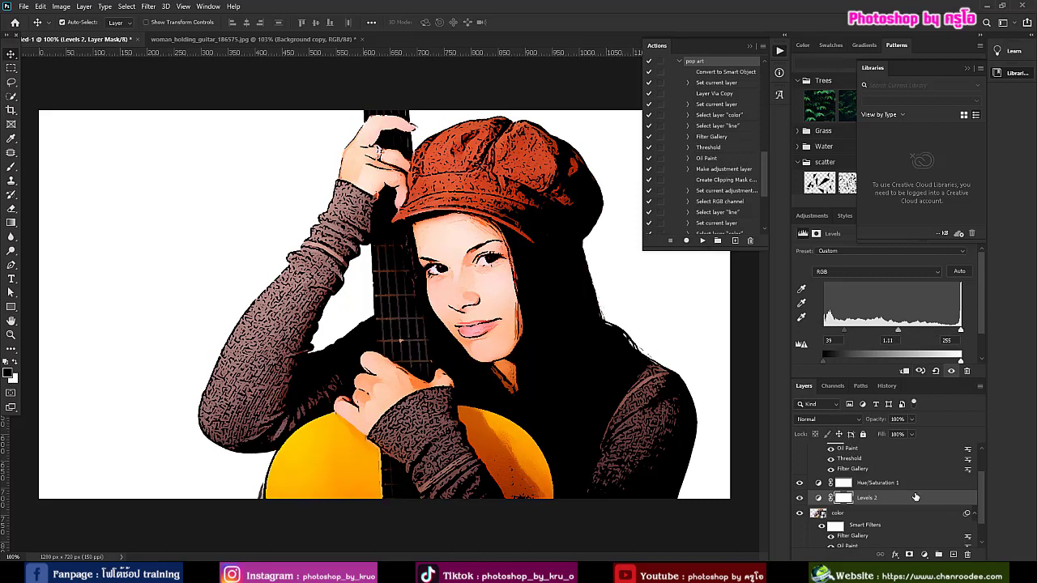
# Set the color layer's Oil Paint Stylization to 1.6, lower its Cleanliness, and apply the filter
pyautogui.scroll(-2, 886, 519)
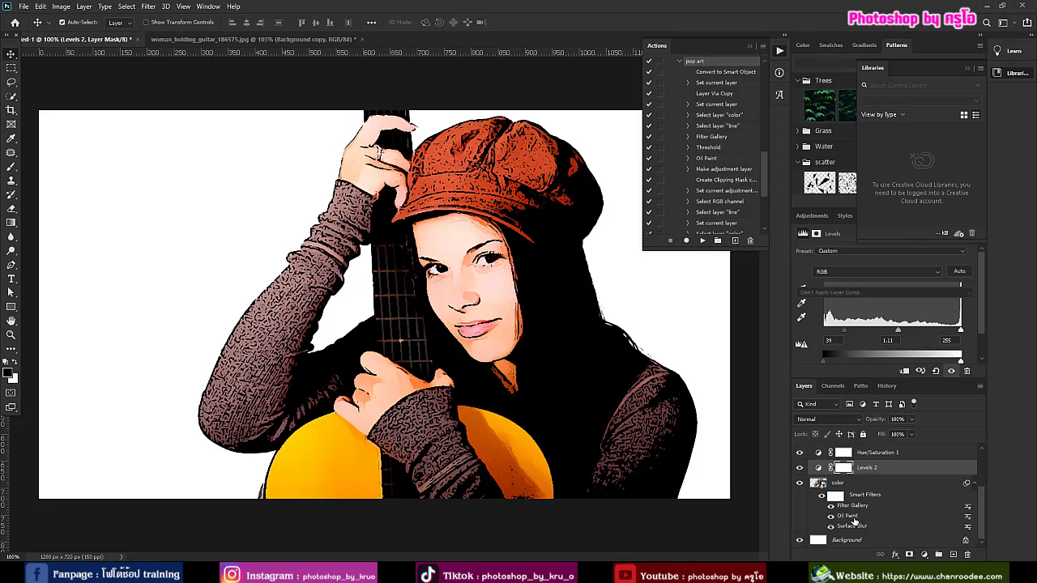
pyautogui.doubleClick(853, 515)
pyautogui.click(527, 223)
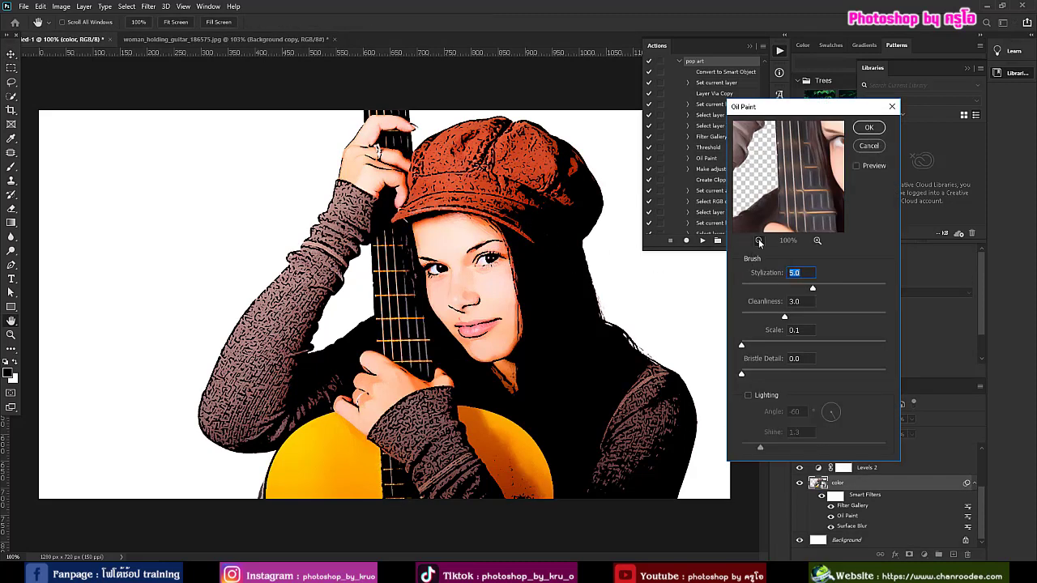
pyautogui.click(758, 240)
pyautogui.moveTo(811, 290); pyautogui.dragTo(763, 287)
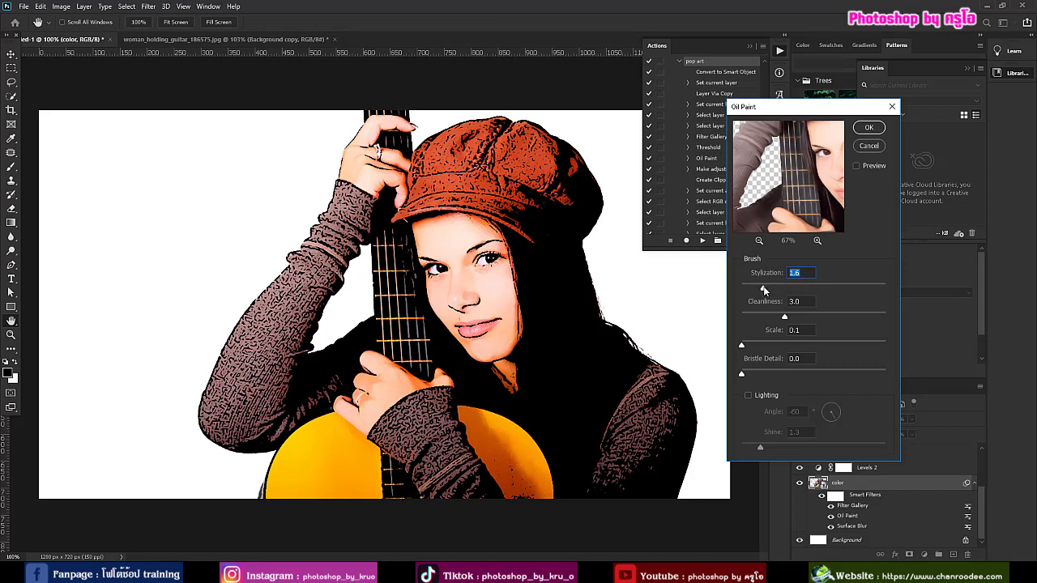
pyautogui.click(763, 316)
pyautogui.click(867, 130)
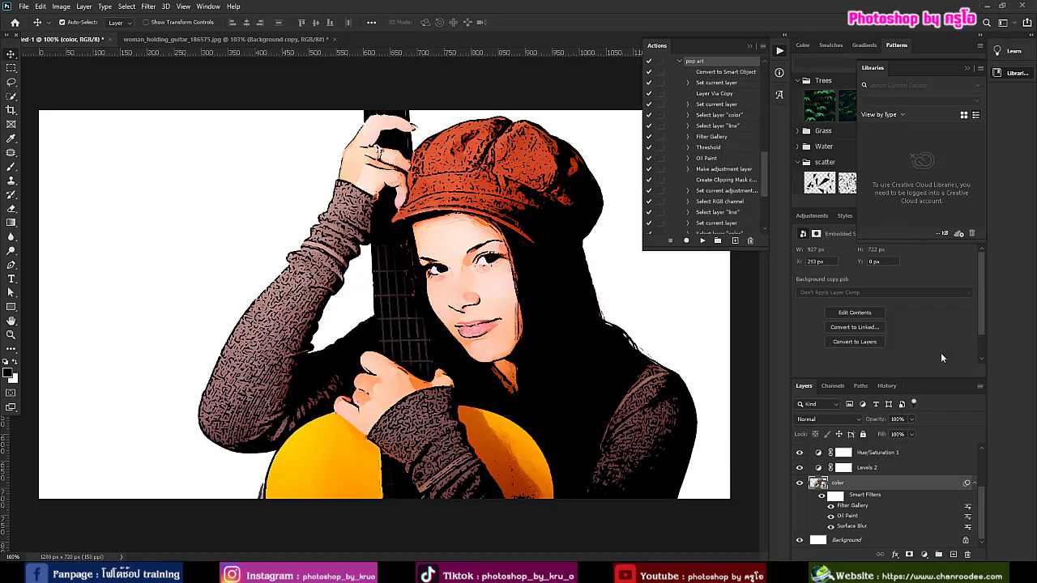
# Toggle the line layer's Oil Paint smart filter off and on to compare the line texture
pyautogui.scroll(2, 865, 486)
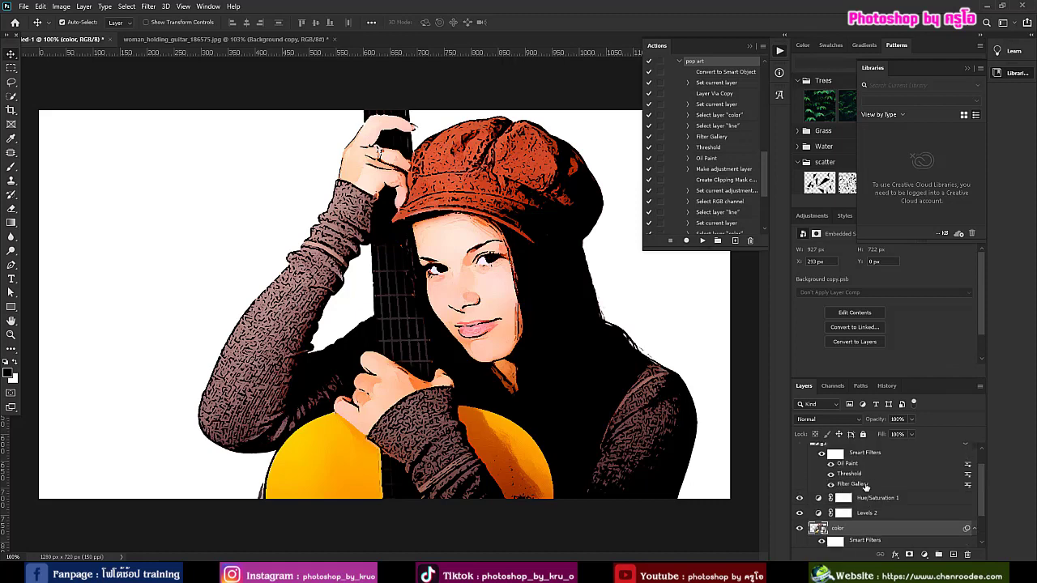
pyautogui.click(830, 463)
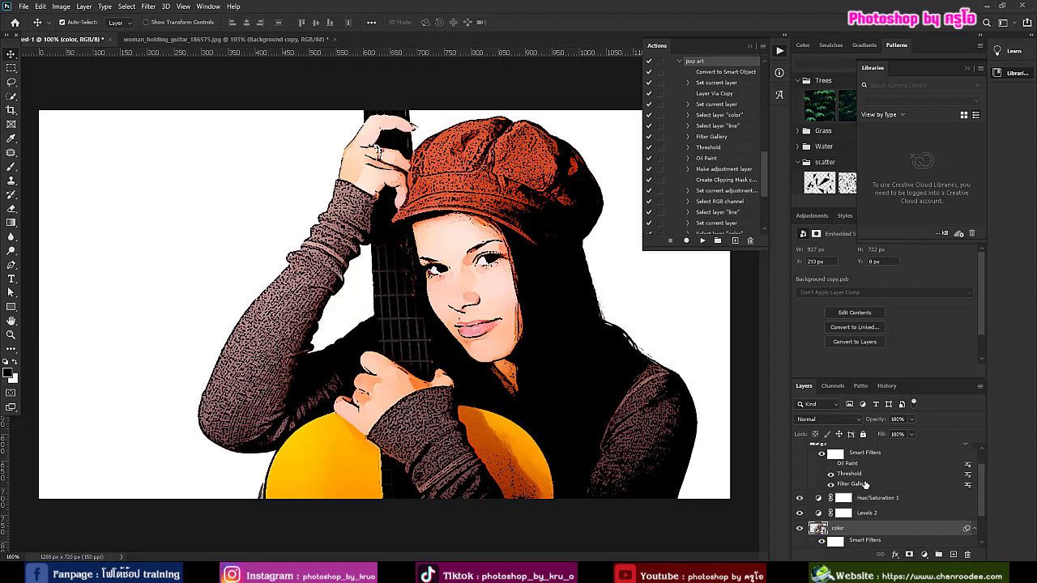
pyautogui.click(827, 474)
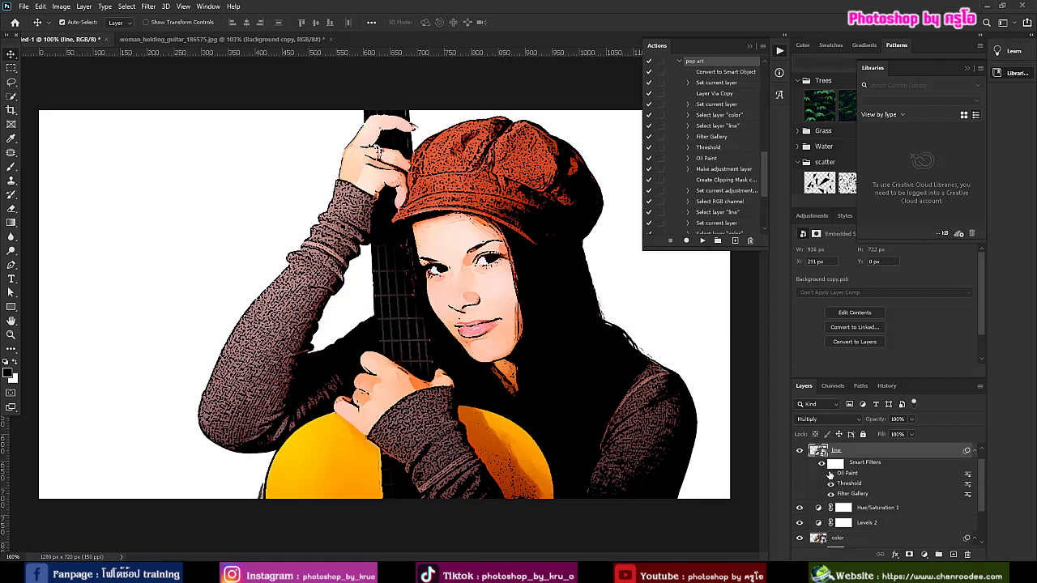
pyautogui.click(830, 473)
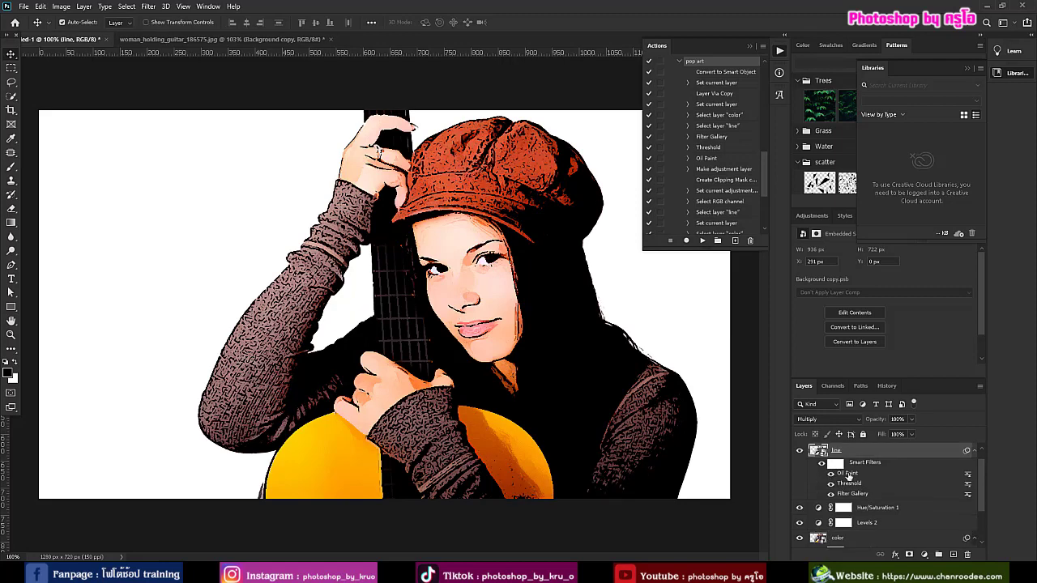
# Raise the Cleanliness of the line layer's Oil Paint filter slightly and apply it
pyautogui.doubleClick(848, 474)
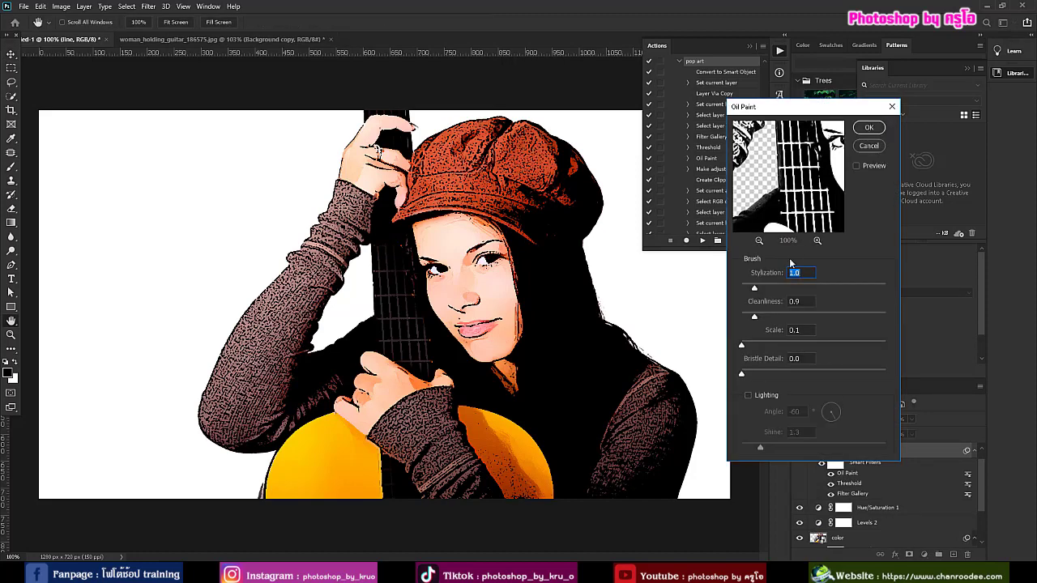
pyautogui.click(759, 241)
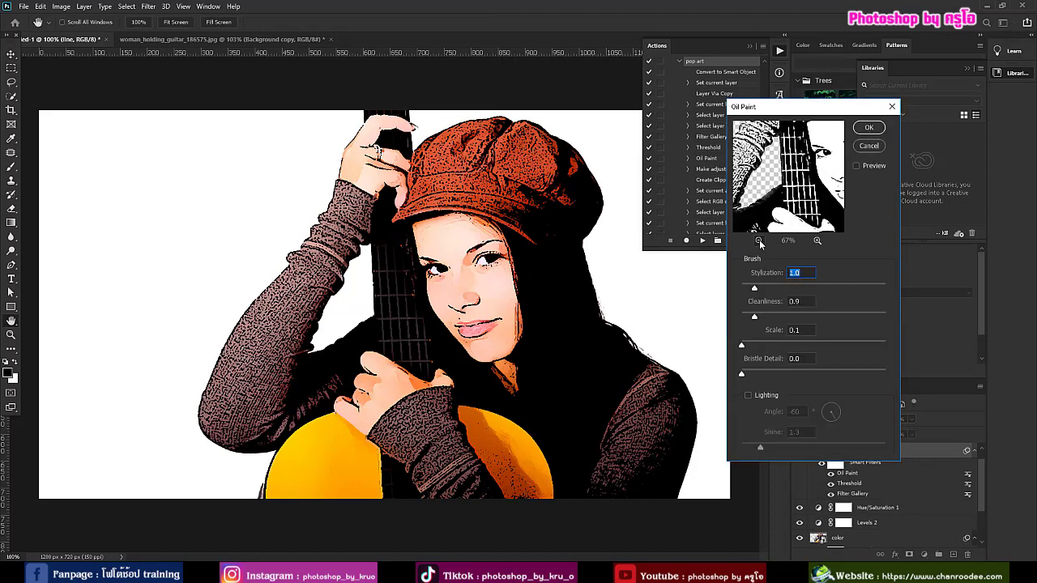
pyautogui.moveTo(754, 317); pyautogui.dragTo(760, 317)
pyautogui.click(866, 127)
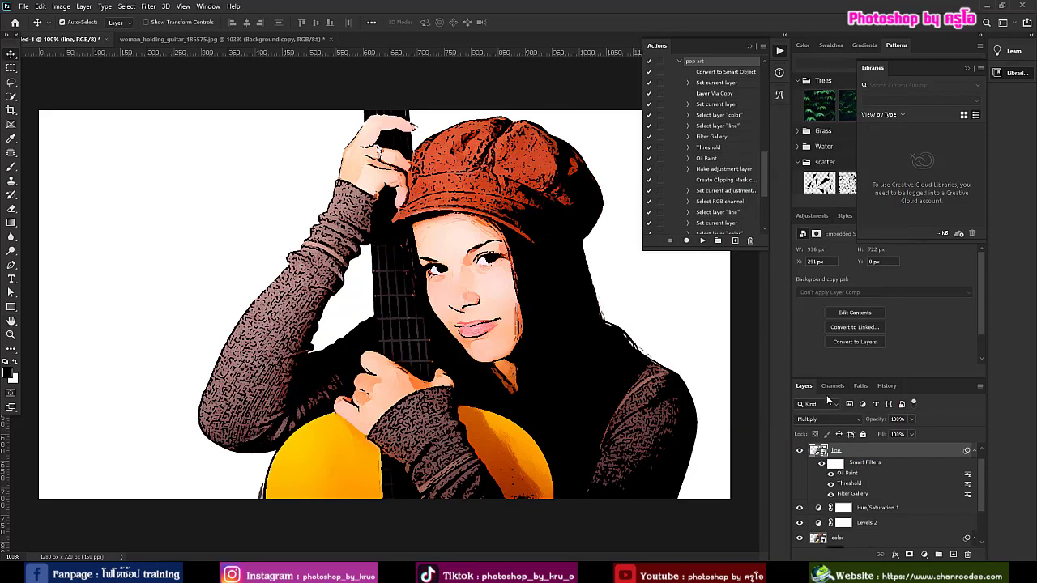